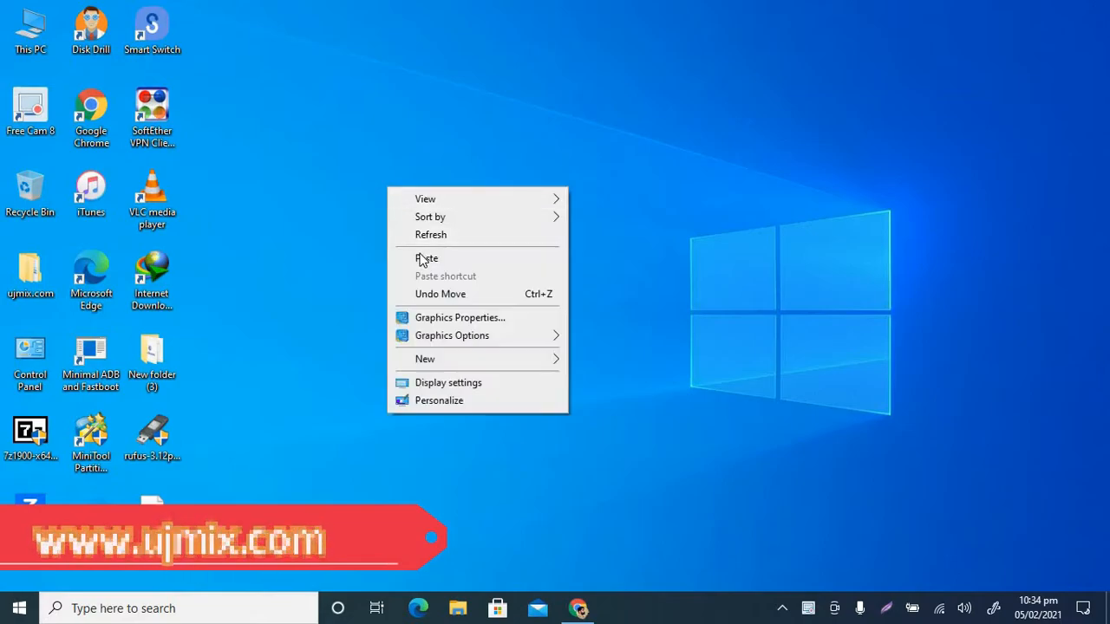
{"action": "left_click", "coordinate": [418, 237]}
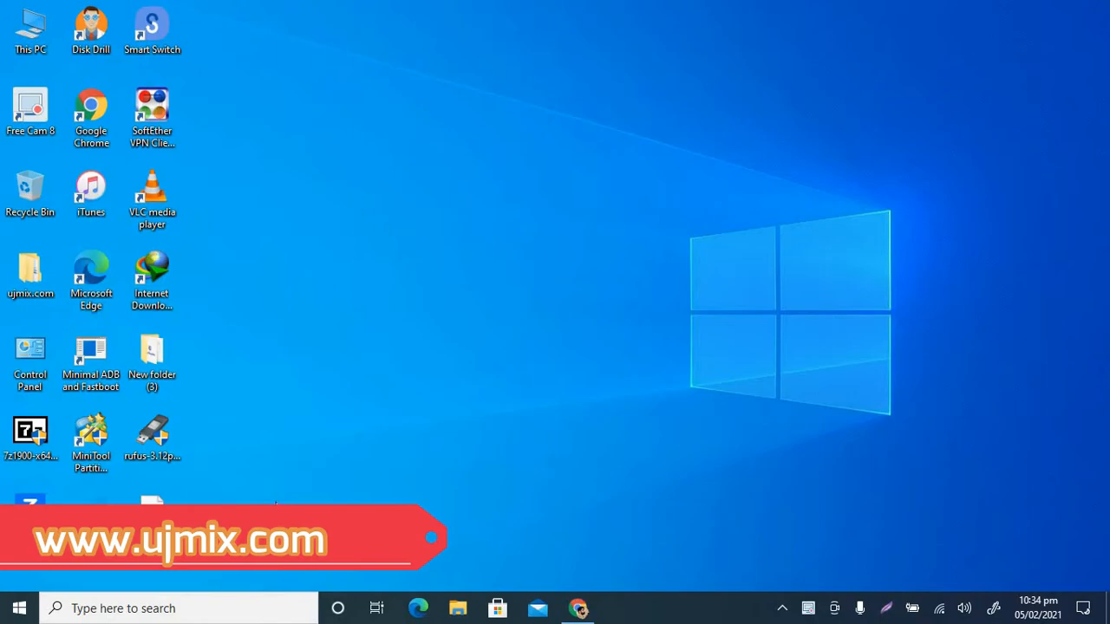
Search for "hyper", inspect the Hyper-V entry in the Windows Features list, and close the list without changes
{"action": "left_click", "coordinate": [255, 602]}
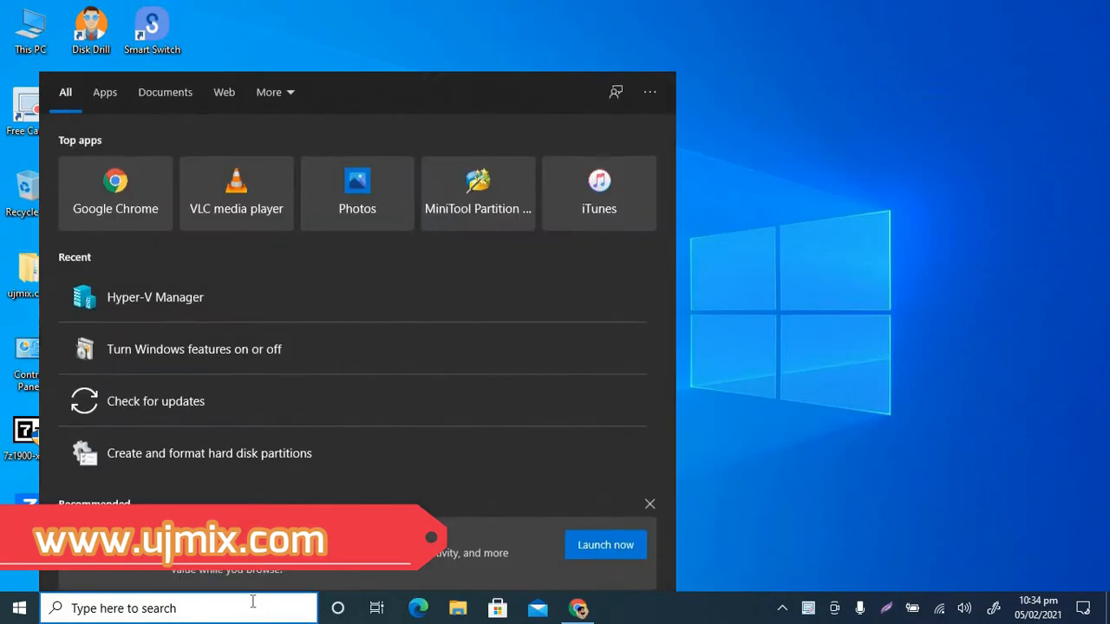
{"action": "type", "text": "hy"}
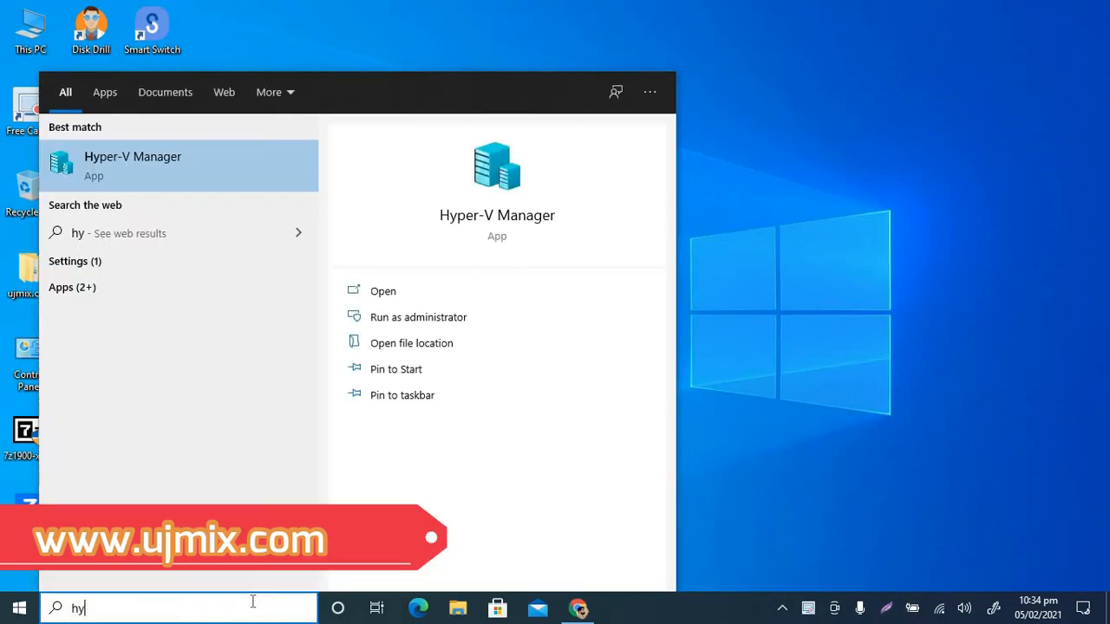
{"action": "type", "text": "per"}
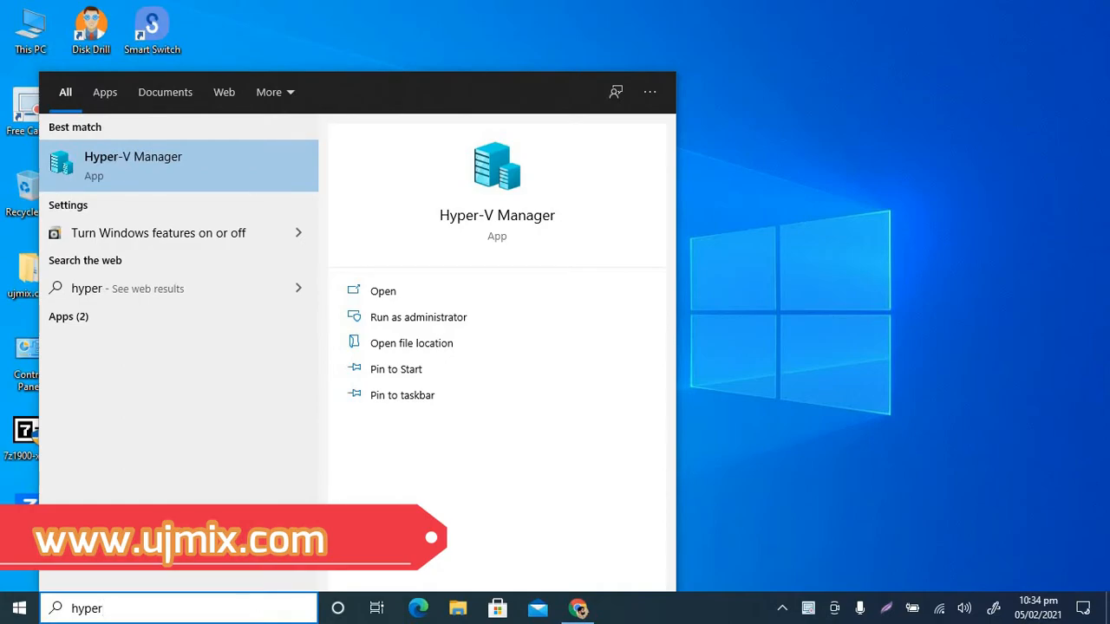
{"action": "left_click", "coordinate": [184, 235]}
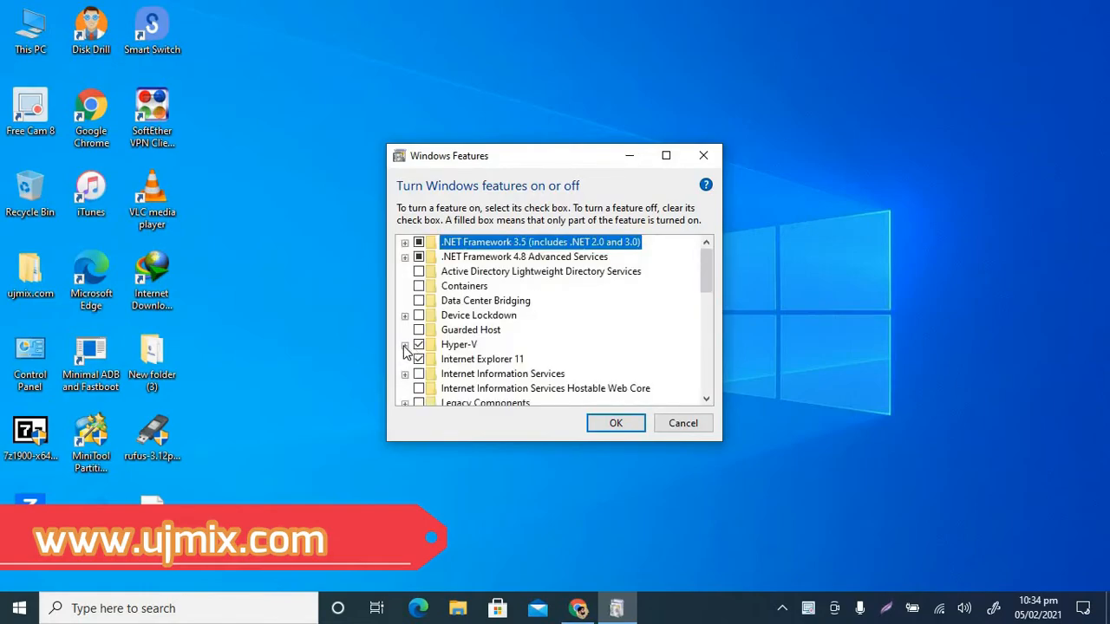
{"action": "left_click", "coordinate": [405, 344]}
{"action": "left_click", "coordinate": [405, 344]}
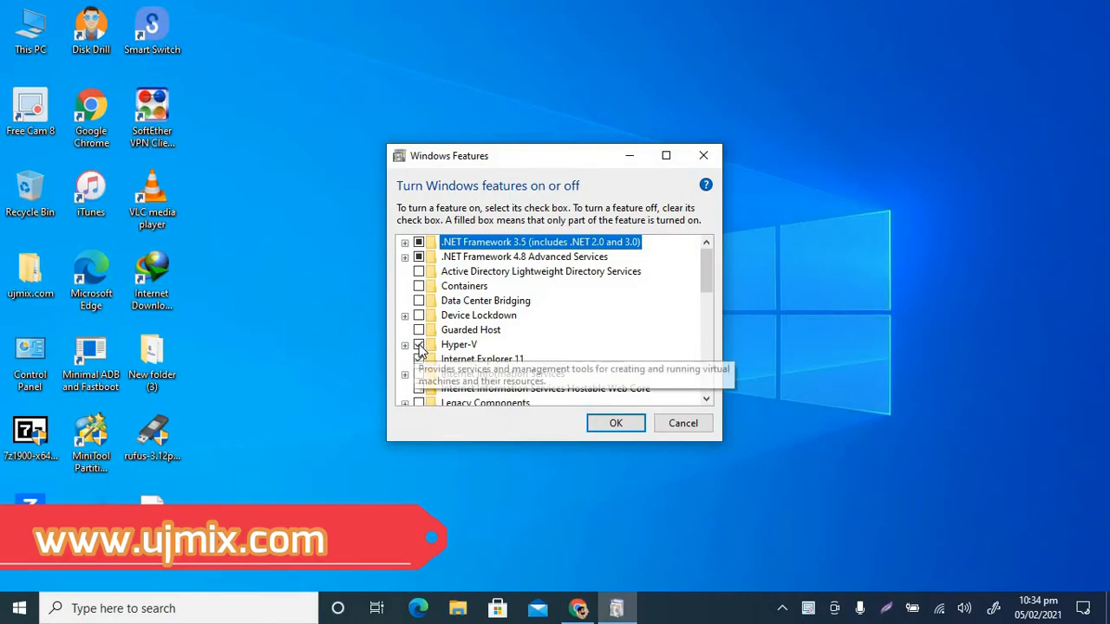
{"action": "left_click", "coordinate": [683, 425]}
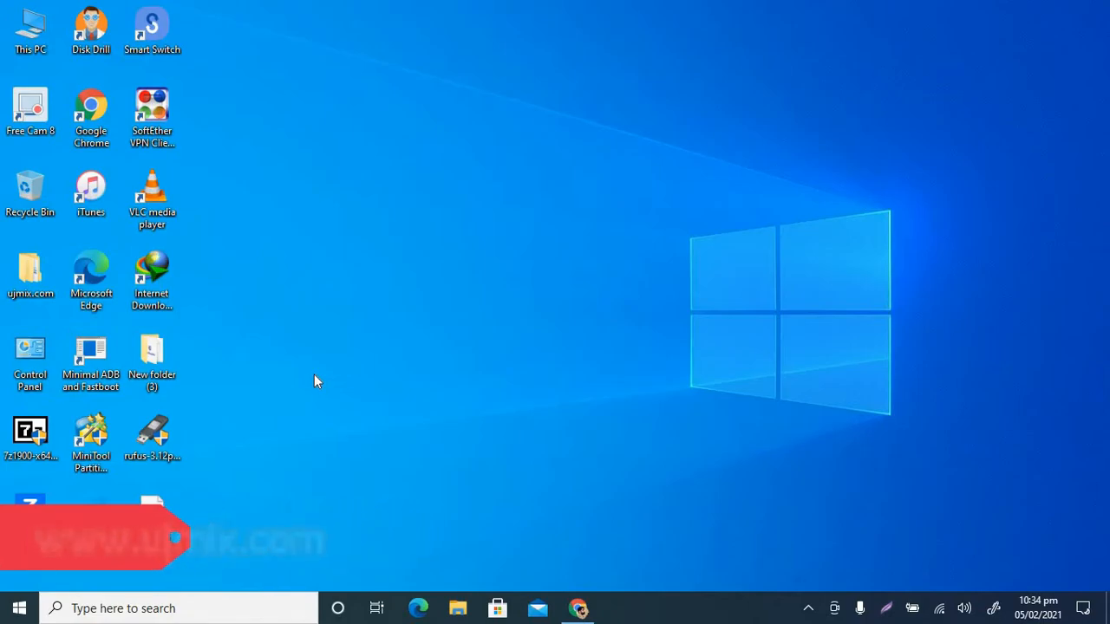
Search for "hyper" and open Hyper-V Manager
{"action": "left_click", "coordinate": [223, 609]}
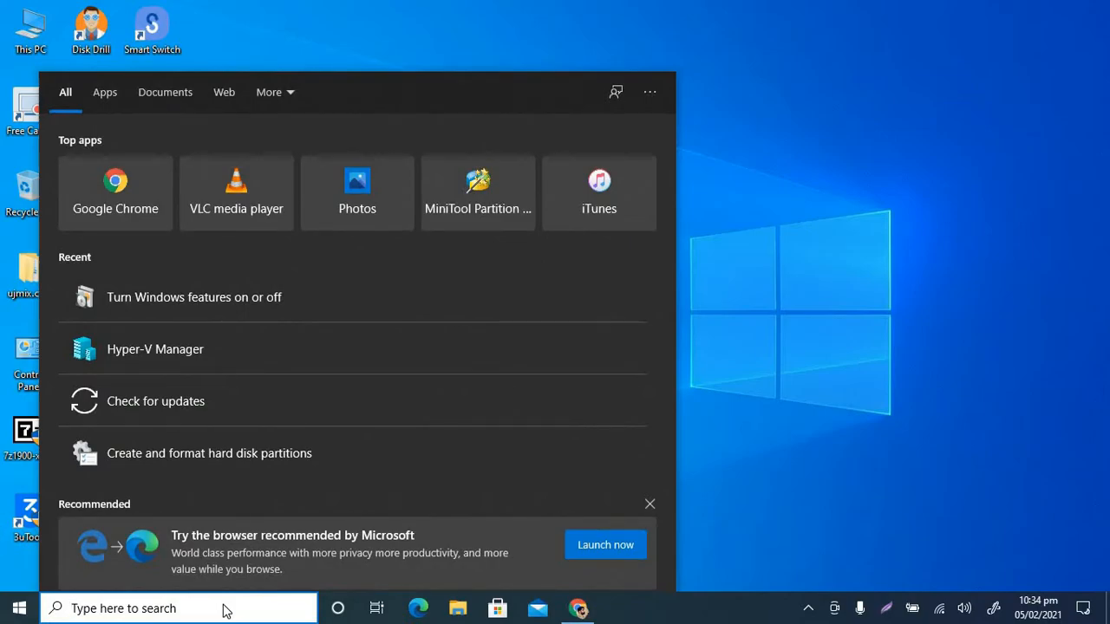
{"action": "type", "text": "hyper"}
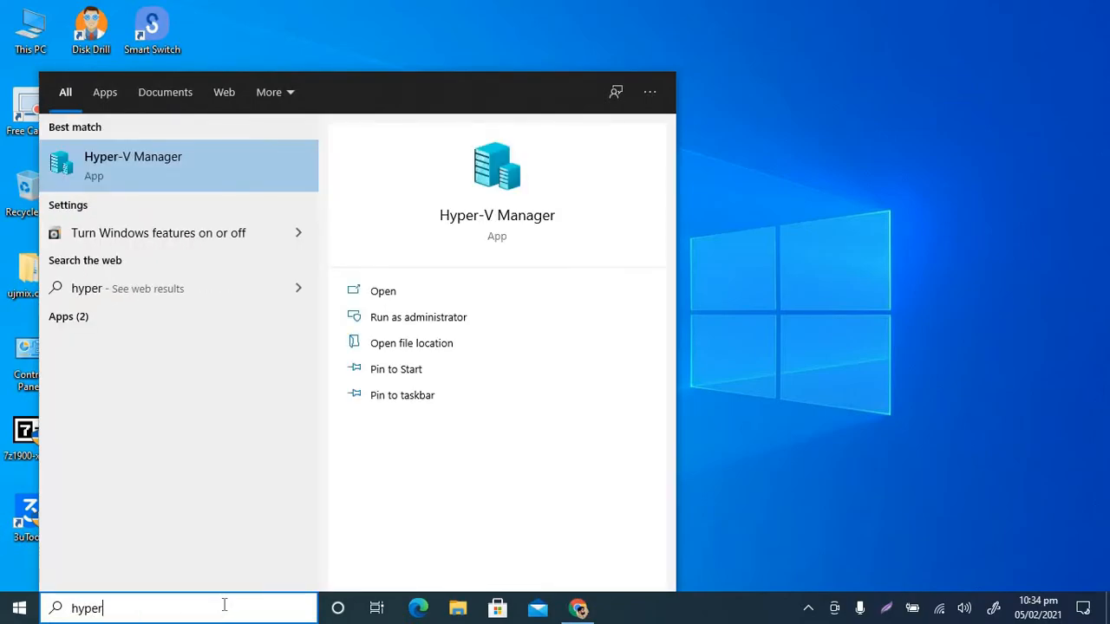
{"action": "key", "text": "Return"}
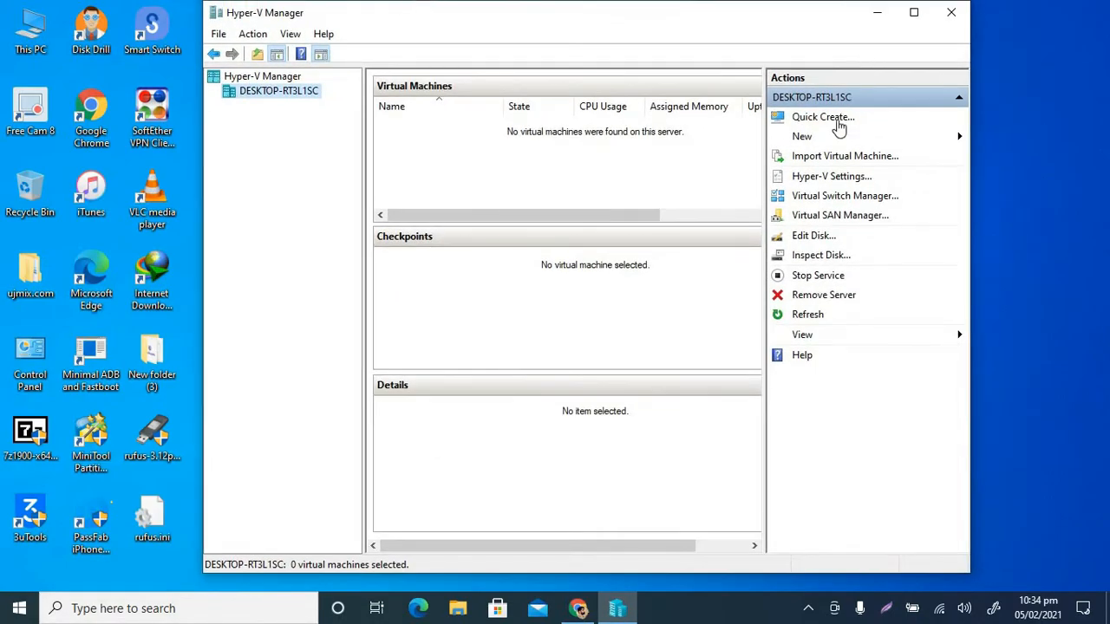
Start a new virtual machine named "windows 10x" and enable storing it in a different location
{"action": "left_click", "coordinate": [822, 139]}
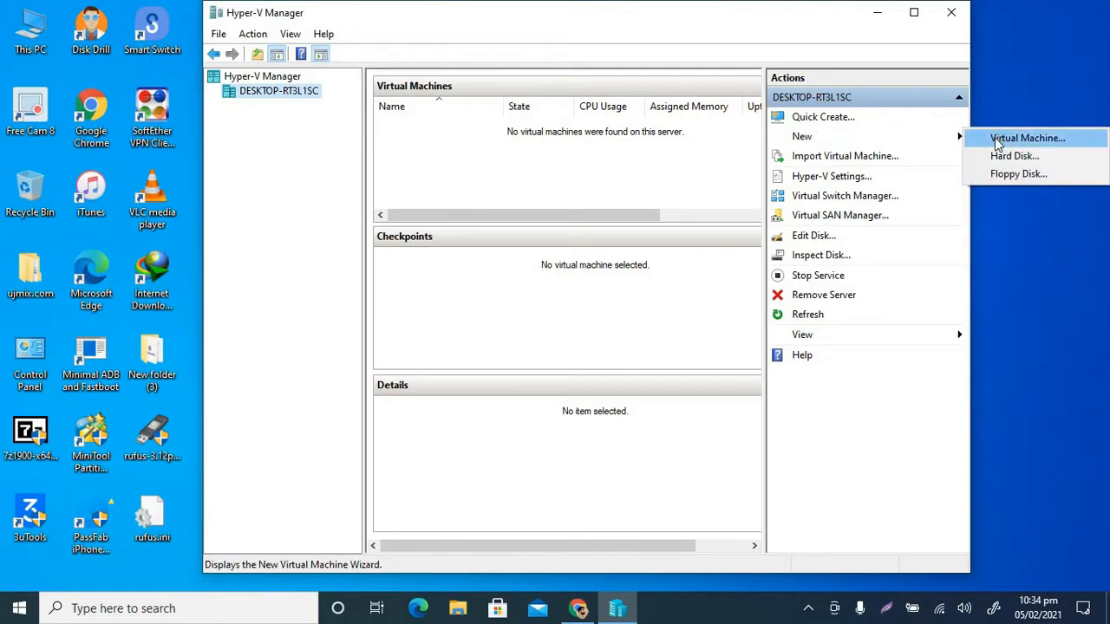
{"action": "left_click", "coordinate": [997, 141]}
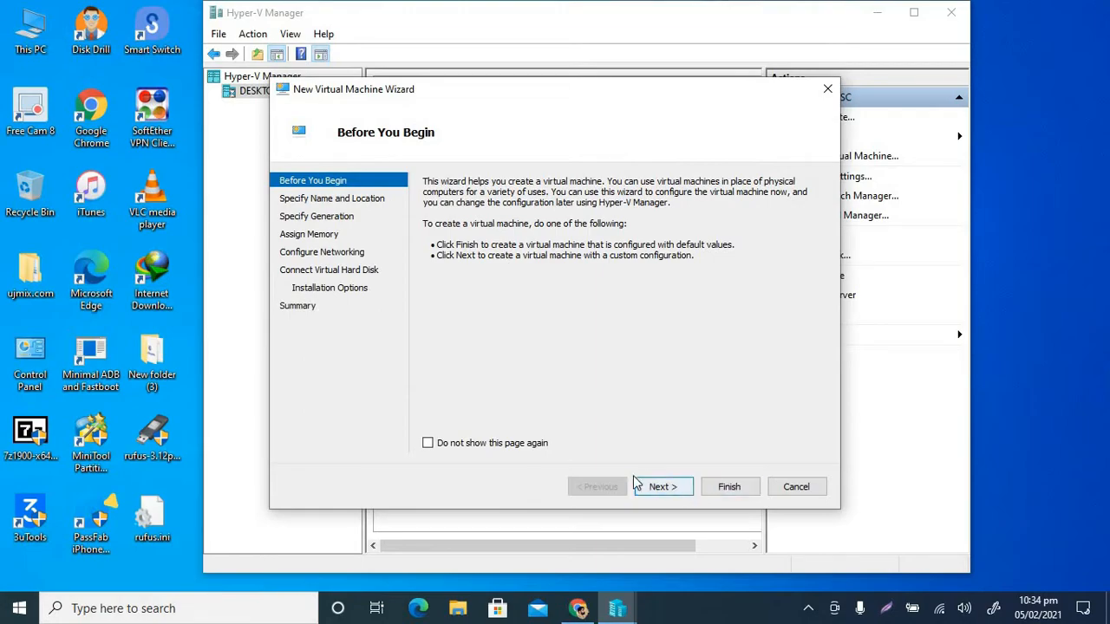
{"action": "left_click", "coordinate": [660, 486]}
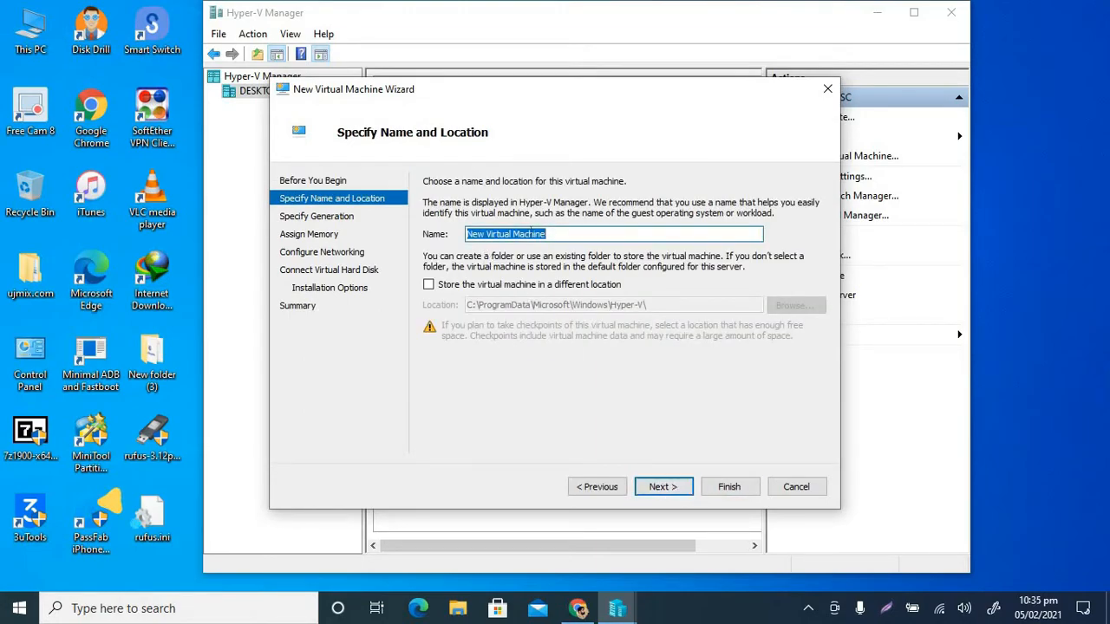
{"action": "type", "text": "win"}
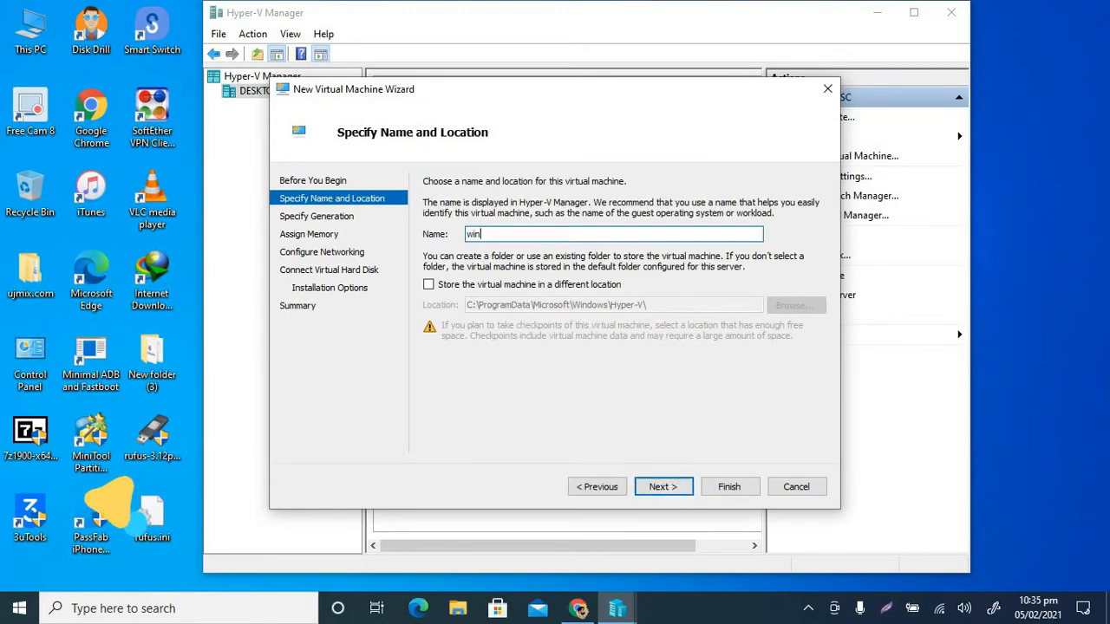
{"action": "type", "text": "dows 10x"}
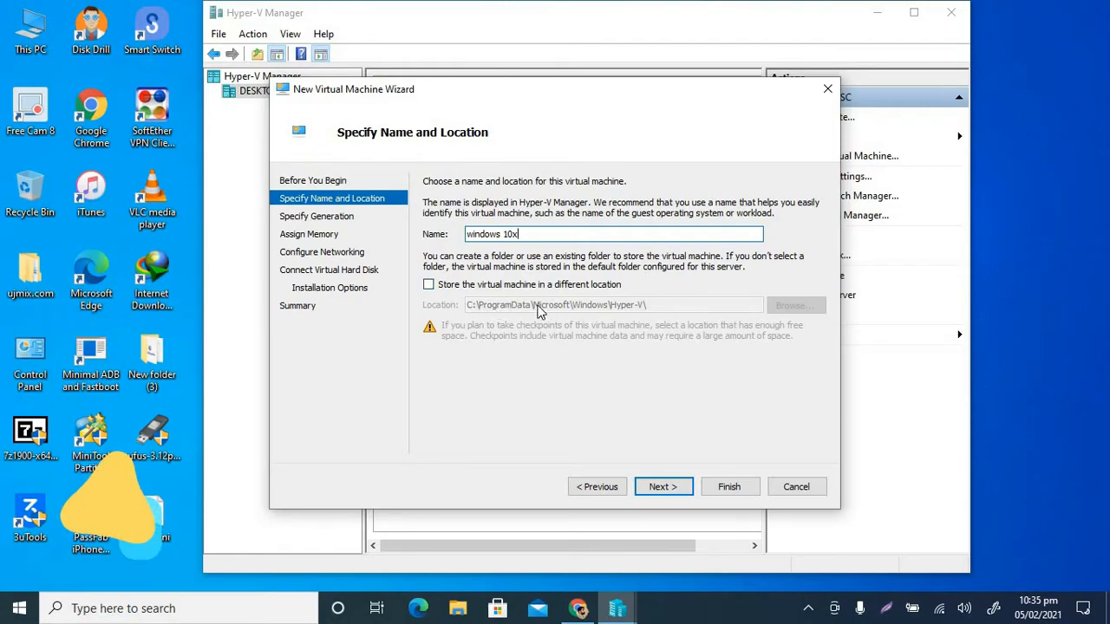
{"action": "left_click", "coordinate": [488, 287]}
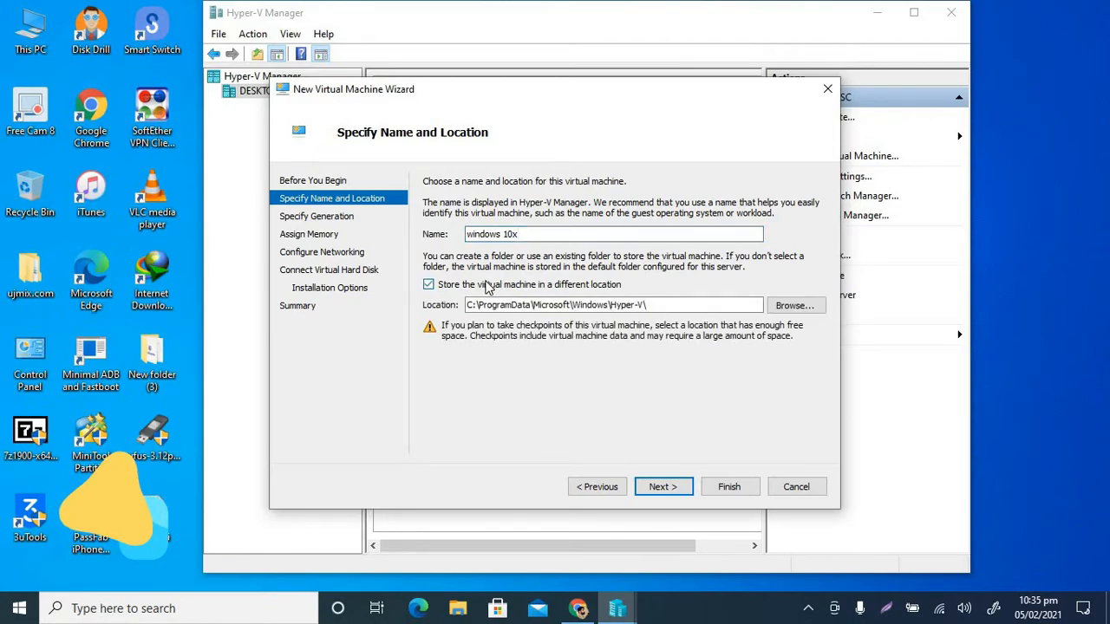
Set the virtual machine's storage location to the root of Local Disk (C:)
{"action": "left_click", "coordinate": [785, 302]}
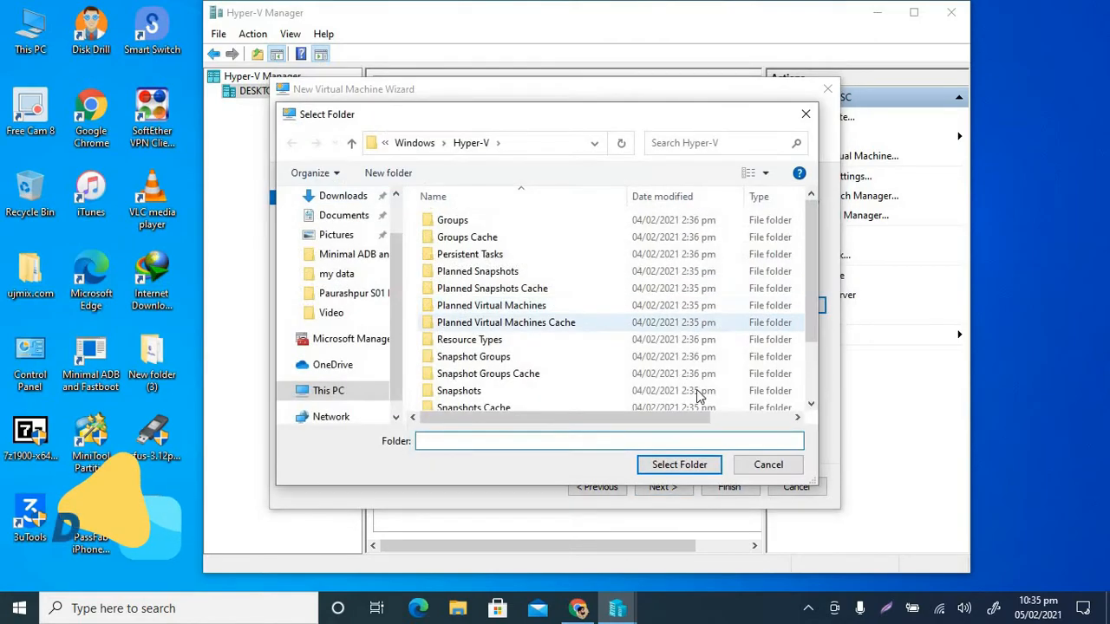
{"action": "scroll", "coordinate": [343, 251], "scroll_direction": "up", "scroll_amount": 2}
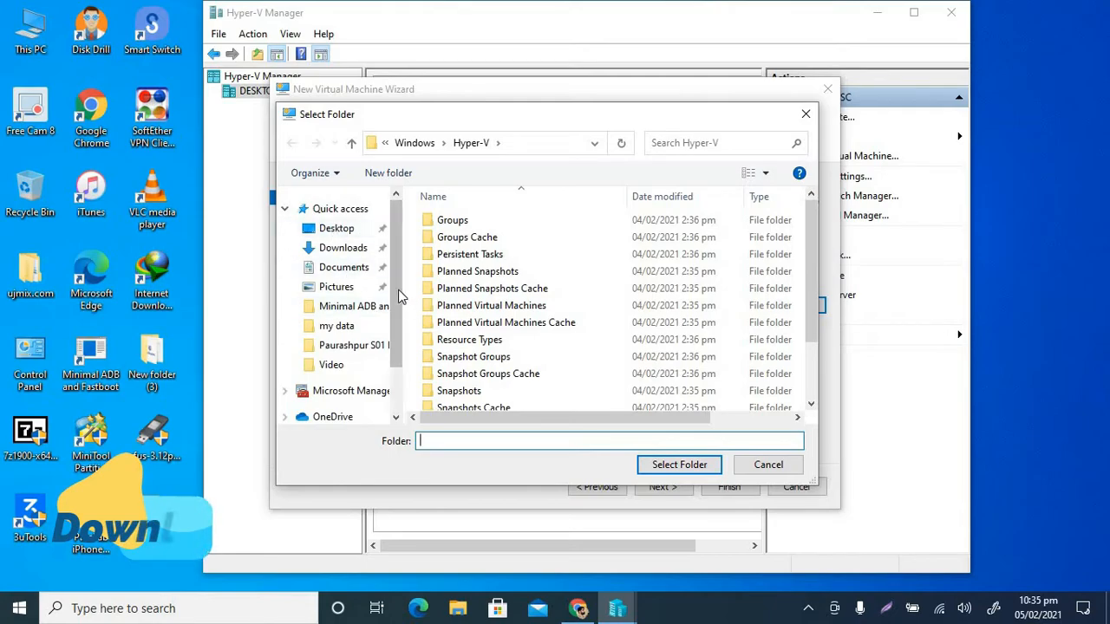
{"action": "scroll", "coordinate": [347, 347], "scroll_direction": "down", "scroll_amount": 3}
{"action": "left_click", "coordinate": [347, 371]}
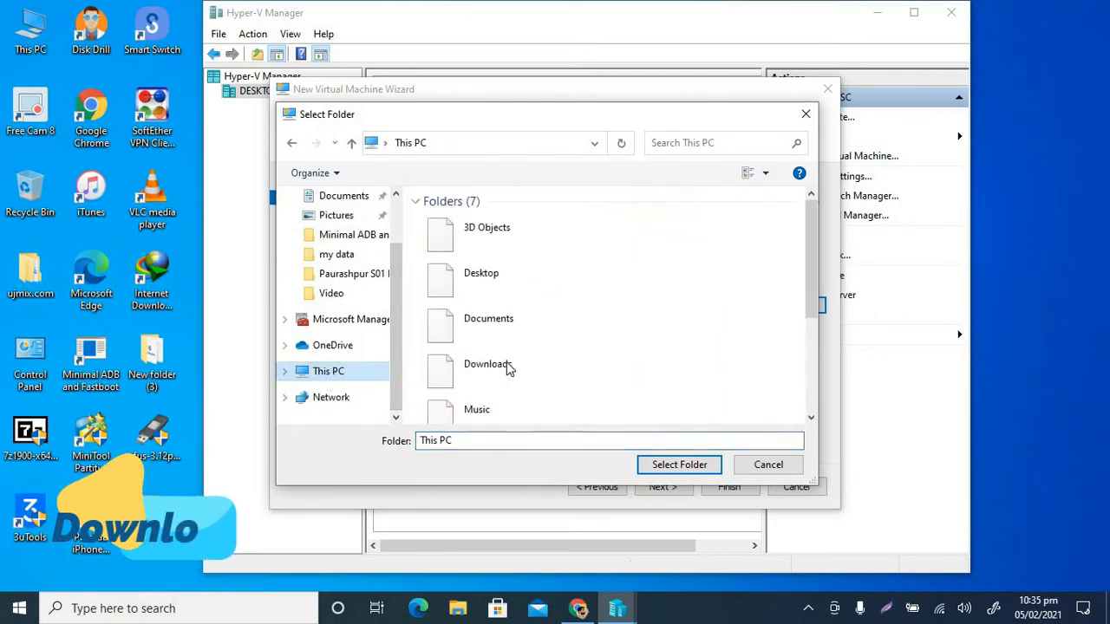
{"action": "left_click_drag", "start_coordinate": [811, 271], "coordinate": [806, 380]}
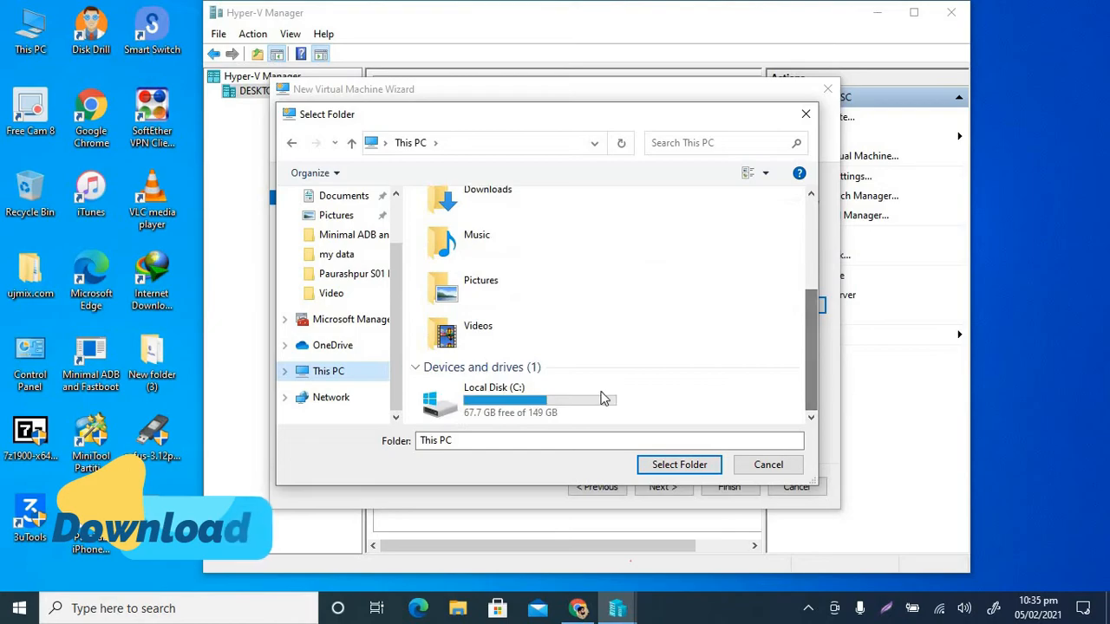
{"action": "left_click", "coordinate": [568, 393]}
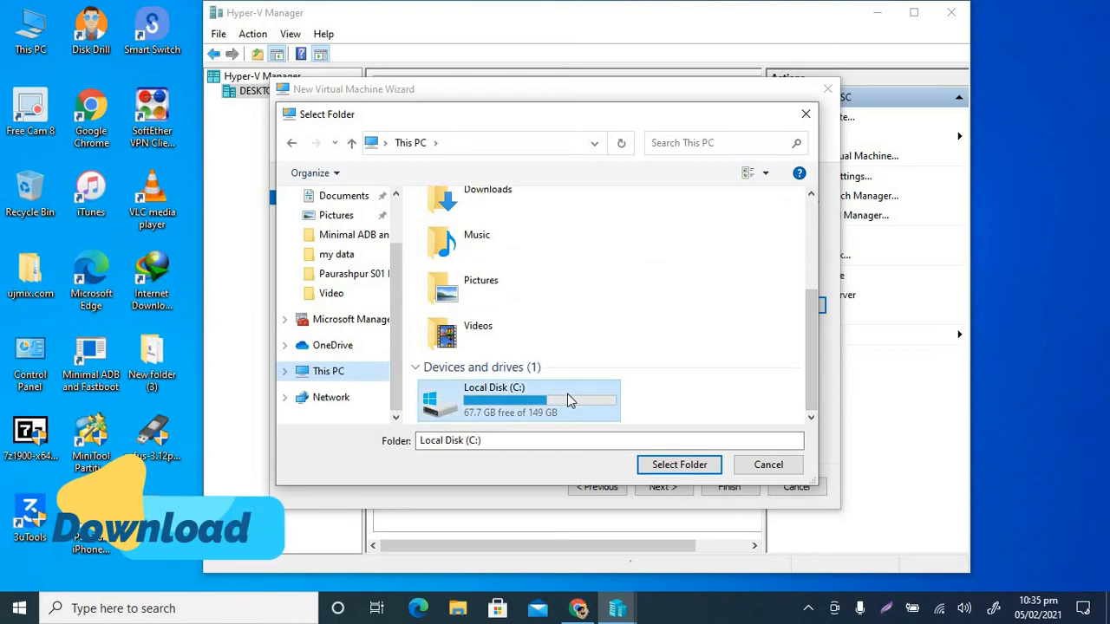
{"action": "left_click", "coordinate": [670, 464]}
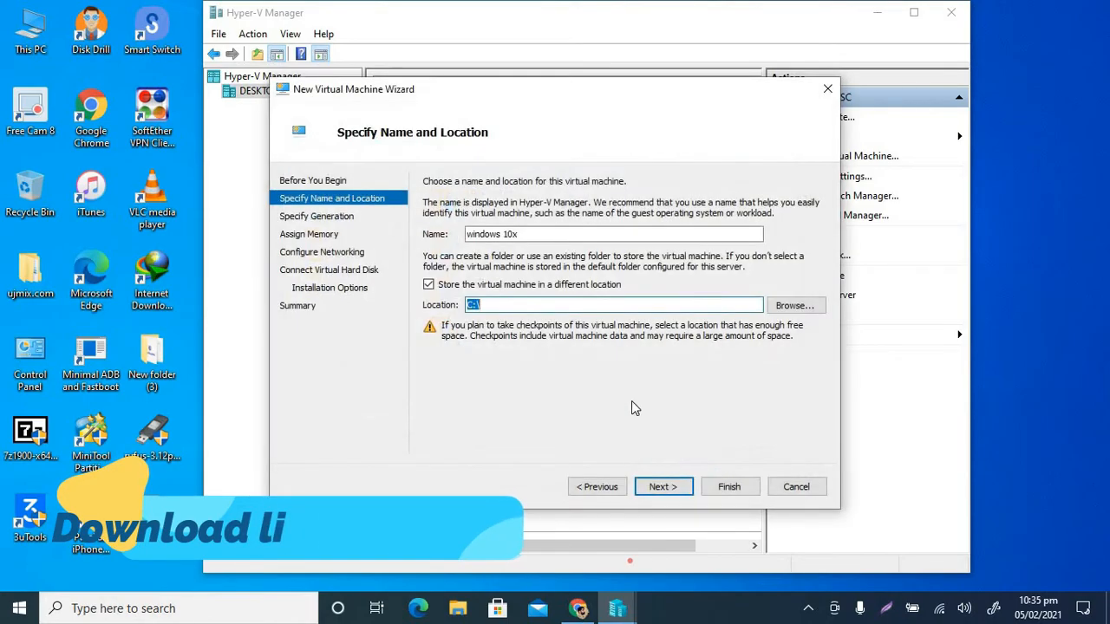
Create a folder named windows10x on Local Disk (C:) and select it as the virtual machine's storage location
{"action": "left_click", "coordinate": [793, 305]}
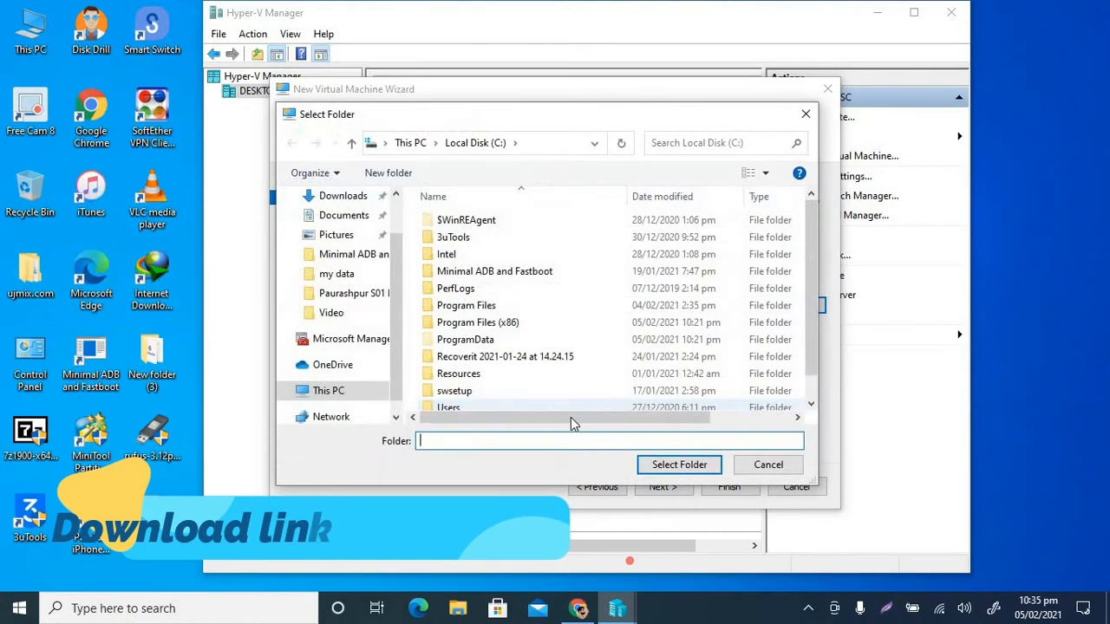
{"action": "left_click", "coordinate": [328, 392]}
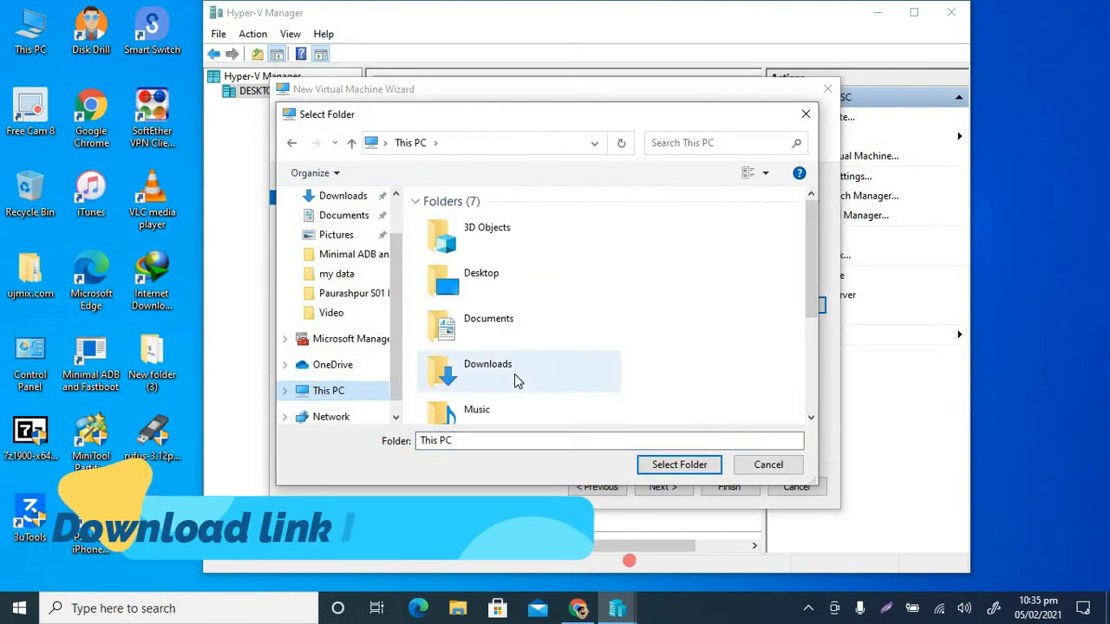
{"action": "scroll", "coordinate": [515, 379], "scroll_direction": "down", "scroll_amount": 3}
{"action": "left_click", "coordinate": [538, 403]}
{"action": "double_click", "coordinate": [538, 403]}
{"action": "scroll", "coordinate": [538, 364], "scroll_direction": "down", "scroll_amount": 2}
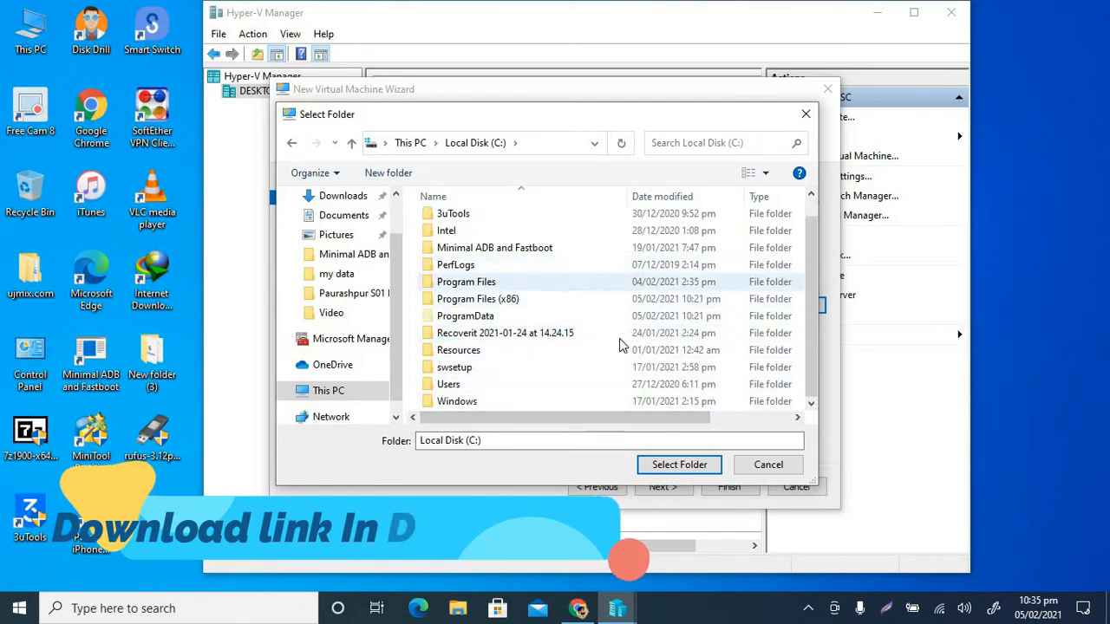
{"action": "scroll", "coordinate": [607, 344], "scroll_direction": "up", "scroll_amount": 1}
{"action": "right_click", "coordinate": [734, 274]}
{"action": "mouse_move", "coordinate": [659, 448]}
{"action": "left_click", "coordinate": [784, 449]}
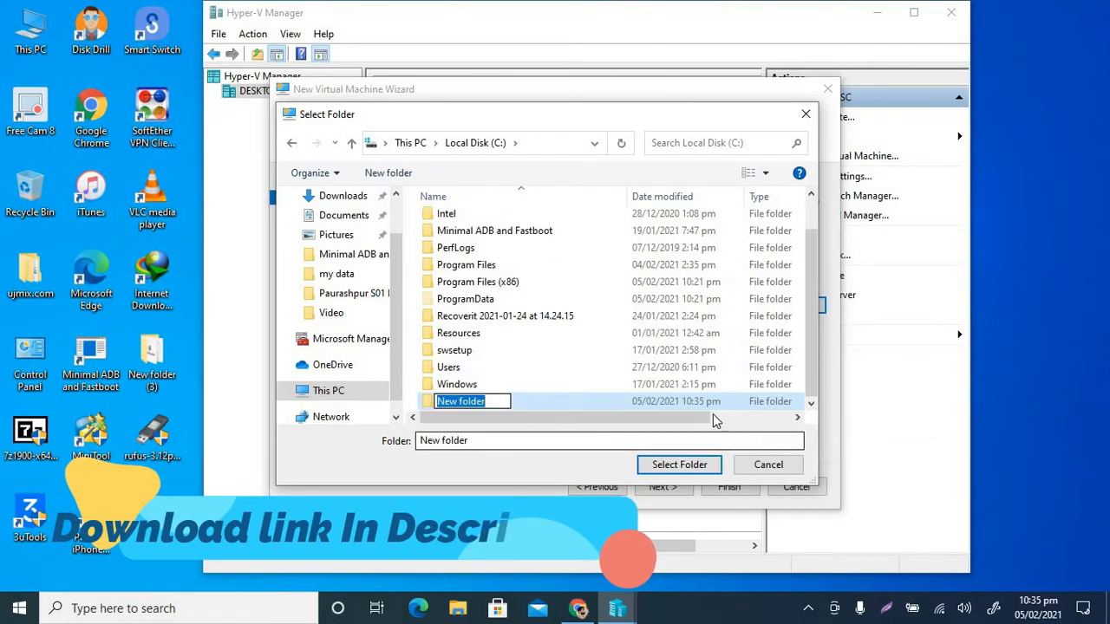
{"action": "type", "text": "win"}
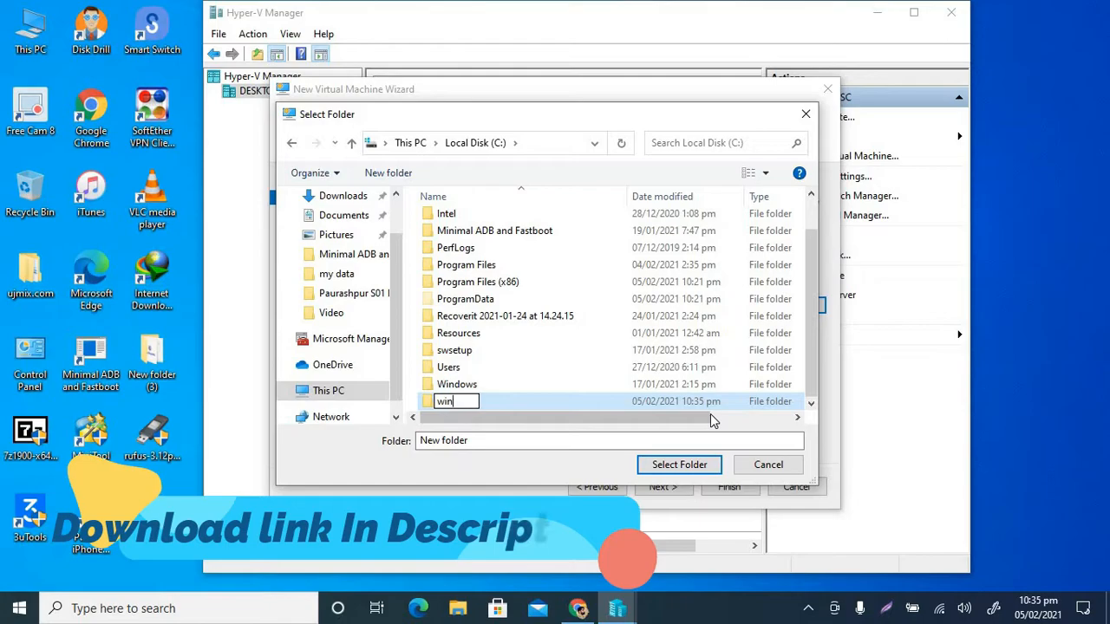
{"action": "type", "text": "do"}
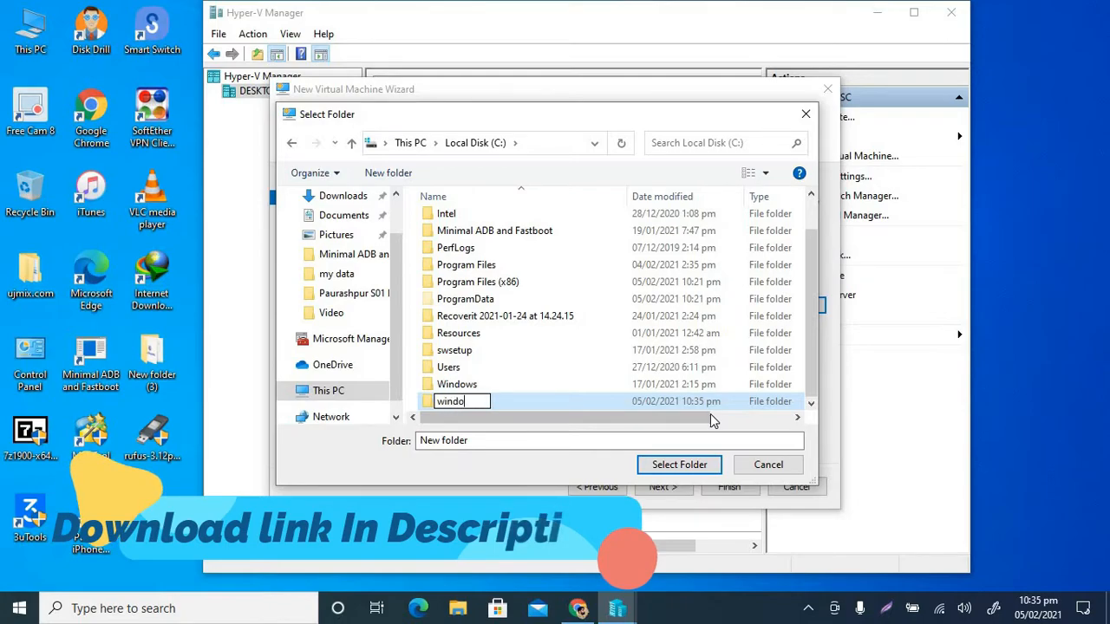
{"action": "type", "text": "ws1"}
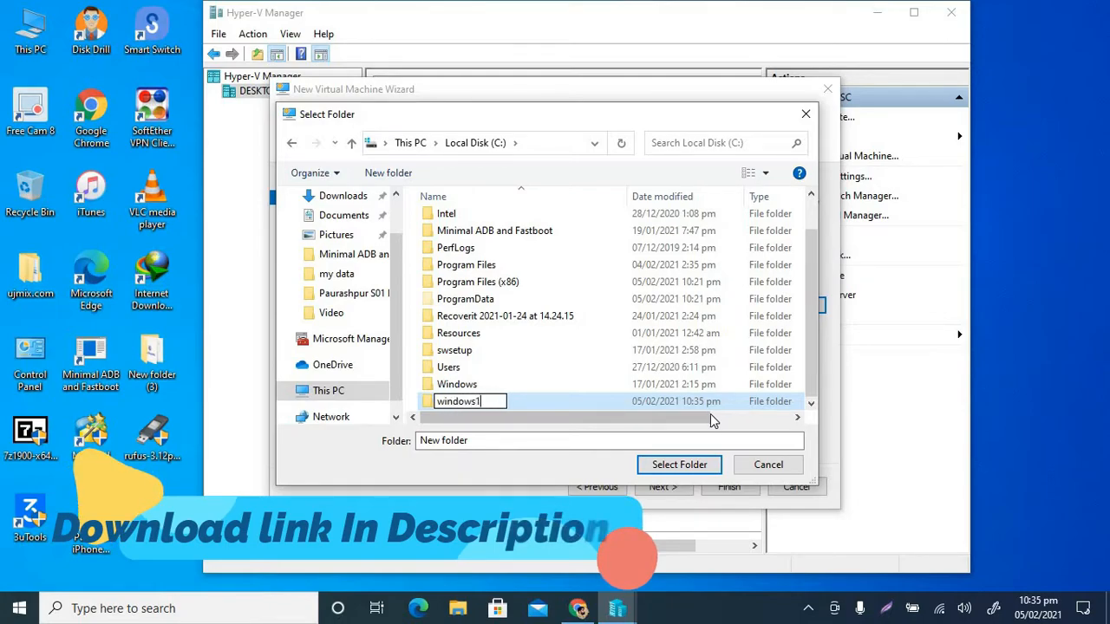
{"action": "type", "text": "0x"}
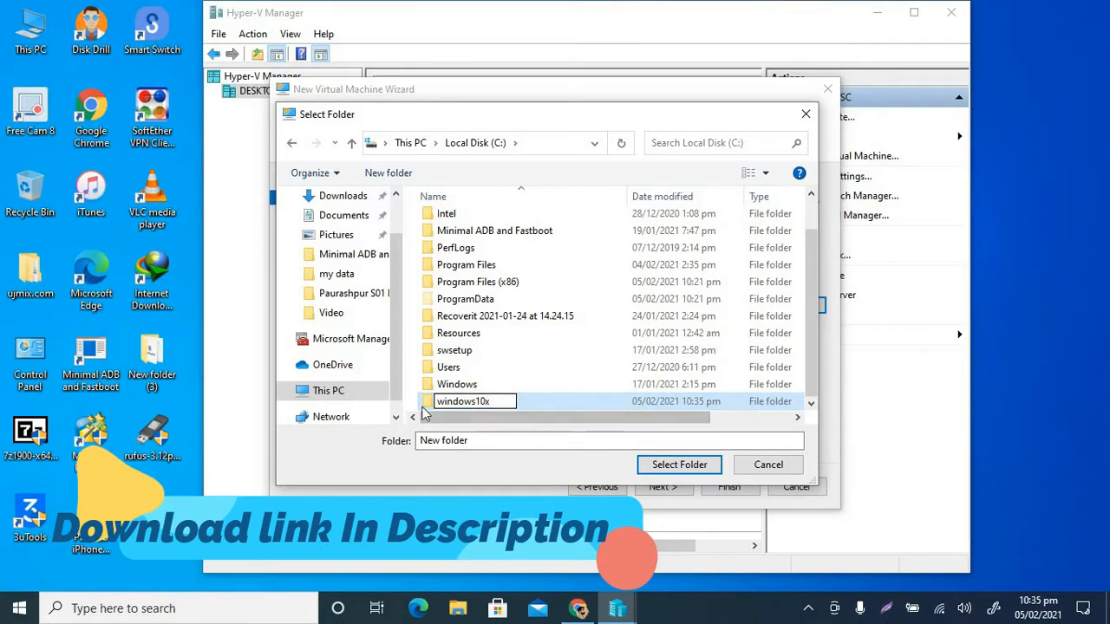
{"action": "key", "text": "Return"}
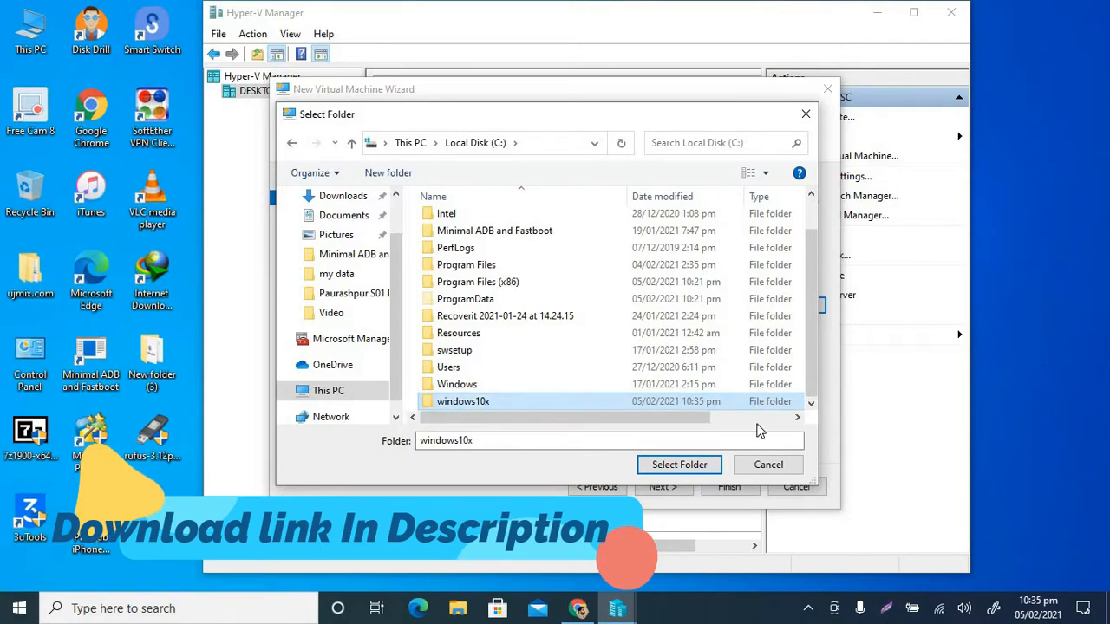
{"action": "left_click", "coordinate": [679, 465]}
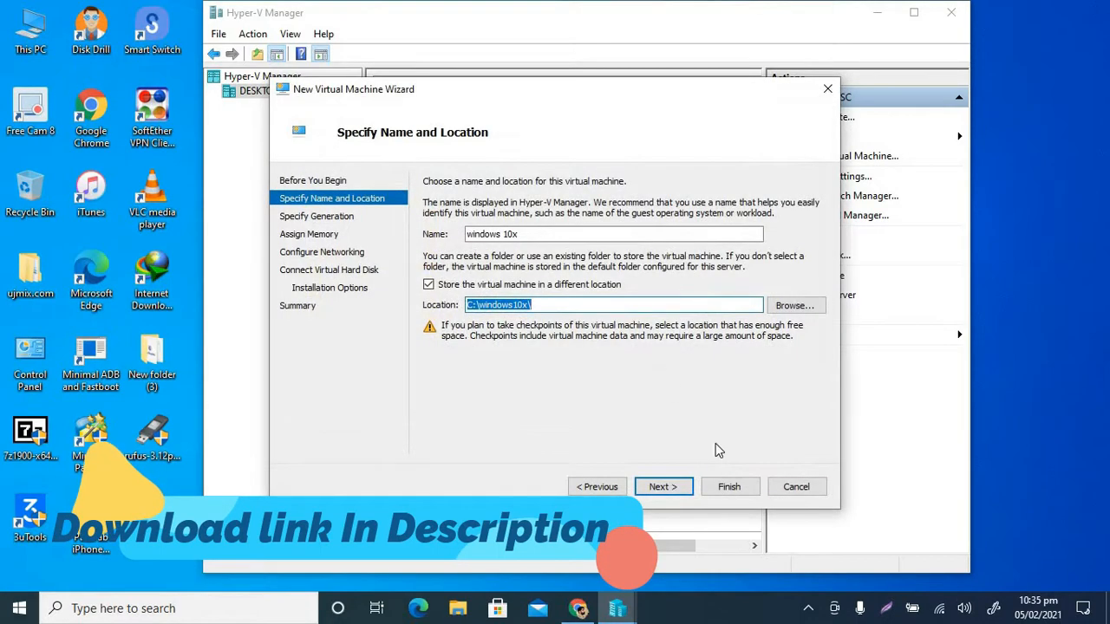
Accept the name and location, choose Generation 2 for the virtual machine, and proceed to memory assignment
{"action": "left_click", "coordinate": [664, 487]}
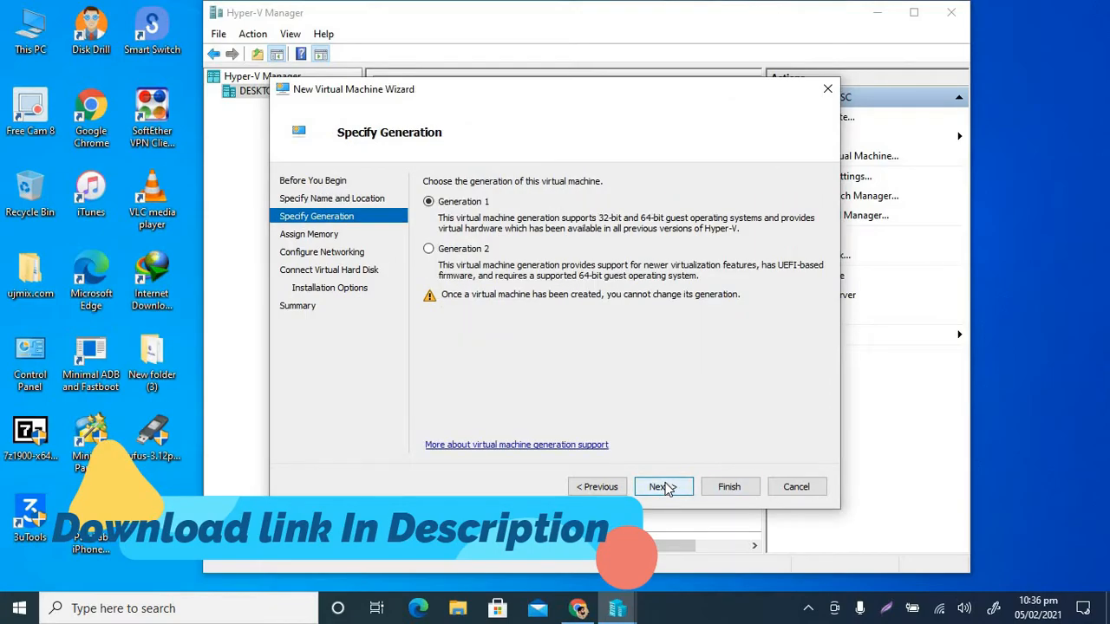
{"action": "left_click", "coordinate": [451, 250]}
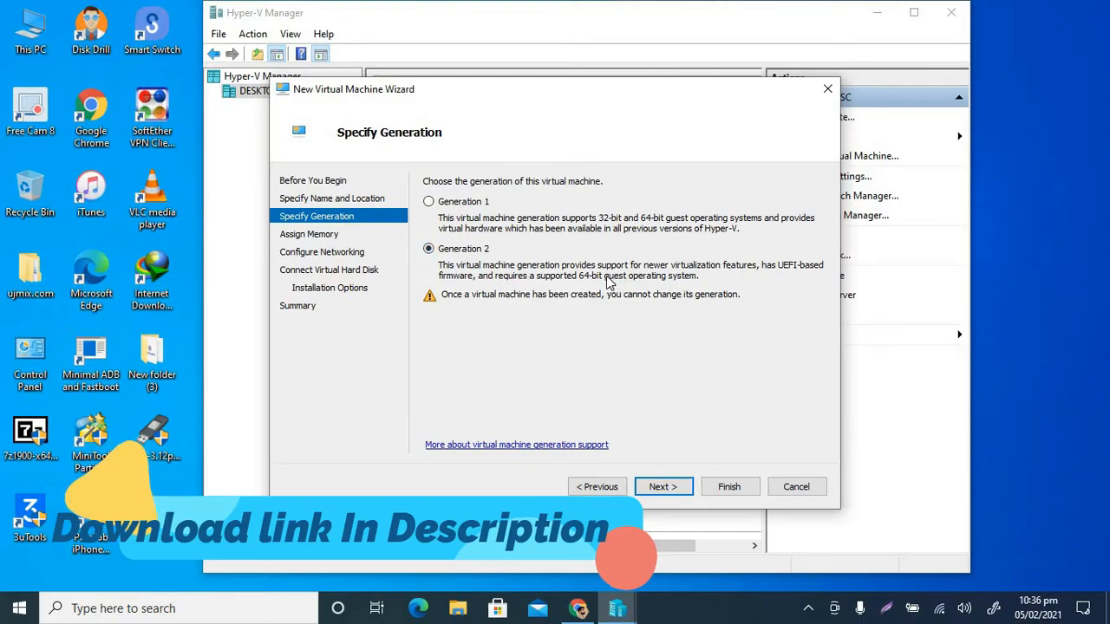
{"action": "left_click", "coordinate": [674, 485]}
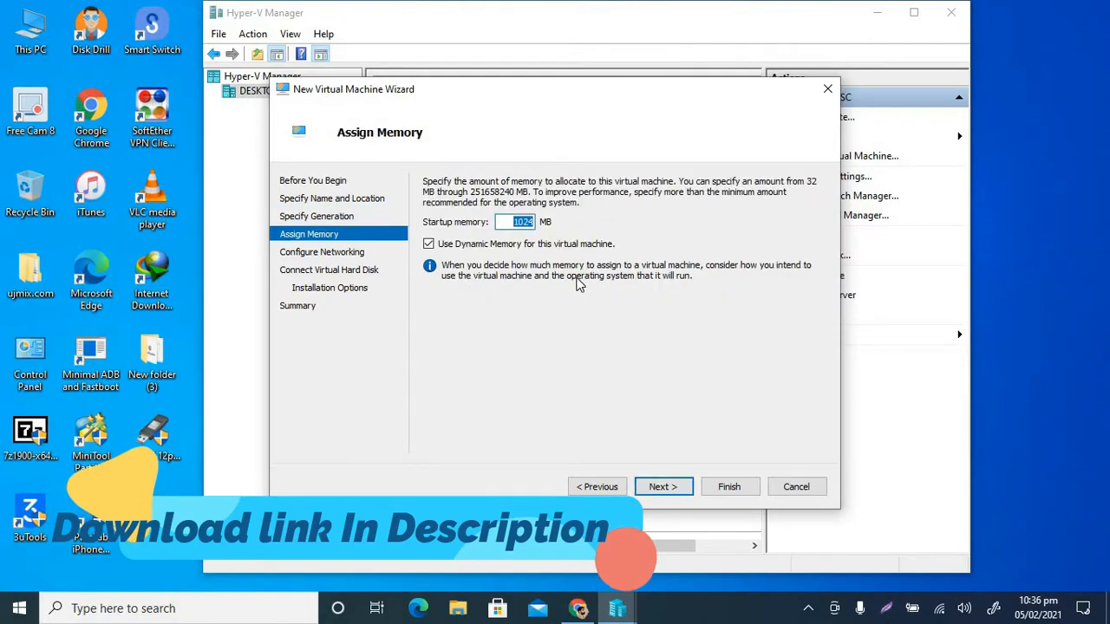
Set the virtual machine's startup memory to 3000 MB and proceed to the networking configuration
{"action": "left_click", "coordinate": [510, 221]}
{"action": "left_click_drag", "start_coordinate": [567, 223], "coordinate": [562, 223]}
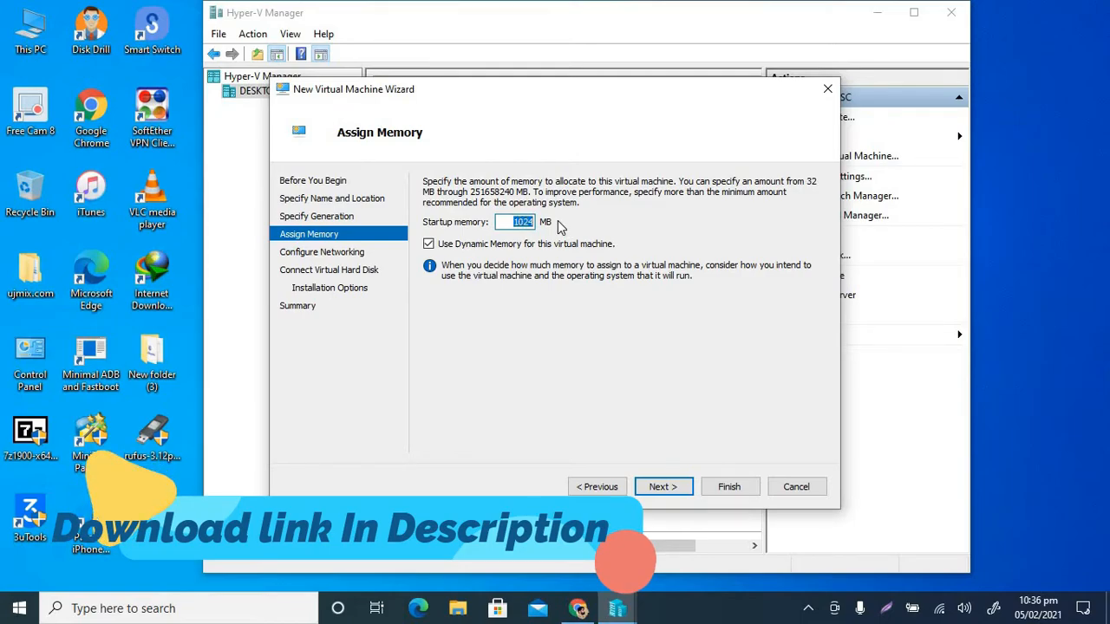
{"action": "type", "text": "3"}
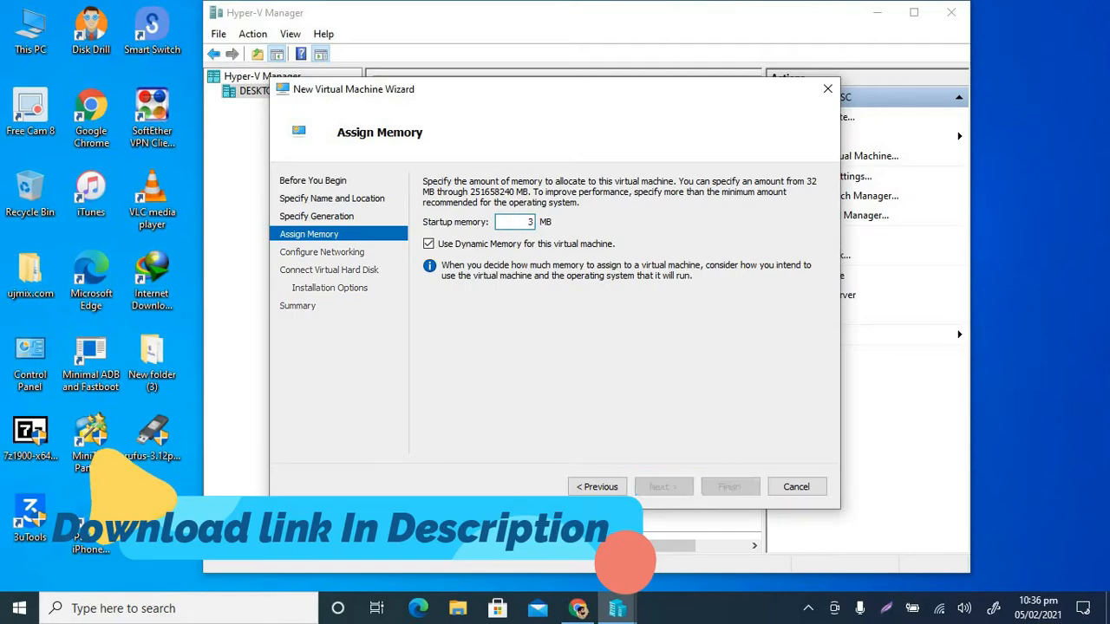
{"action": "type", "text": "0"}
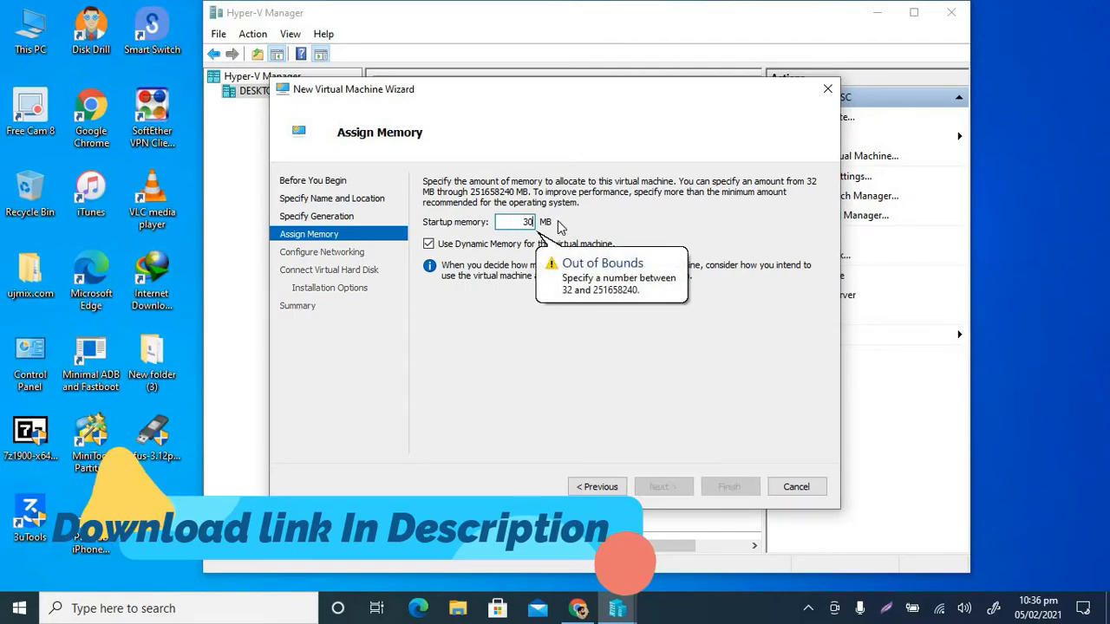
{"action": "type", "text": "00"}
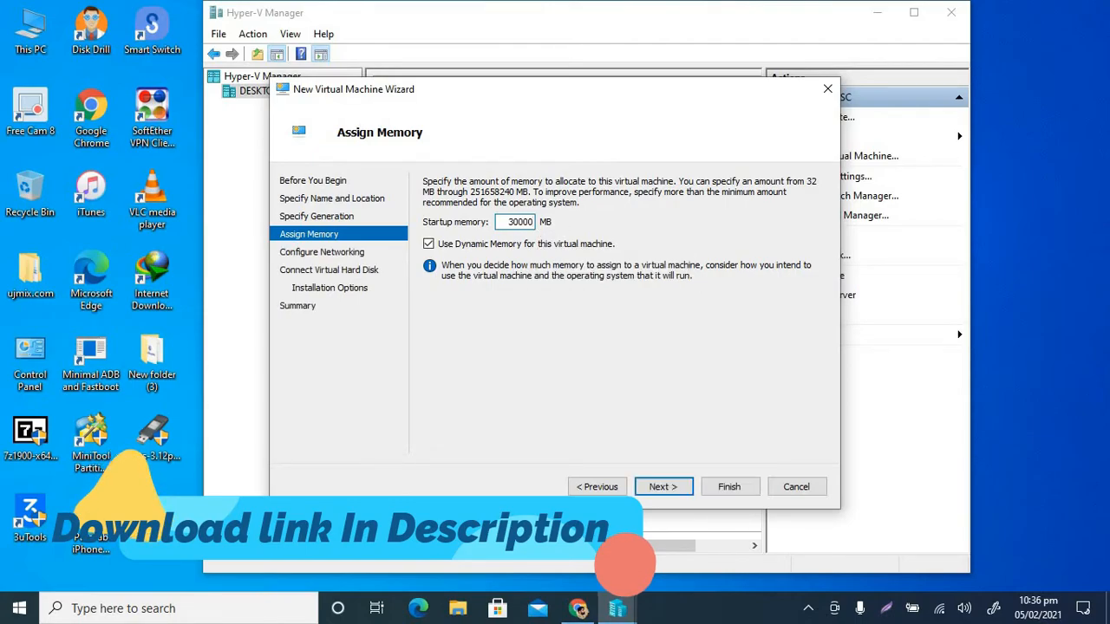
{"action": "left_click", "coordinate": [685, 487]}
Connect the virtual machine's network adapter to Default Switch and proceed to the virtual hard disk settings
{"action": "left_click", "coordinate": [560, 211]}
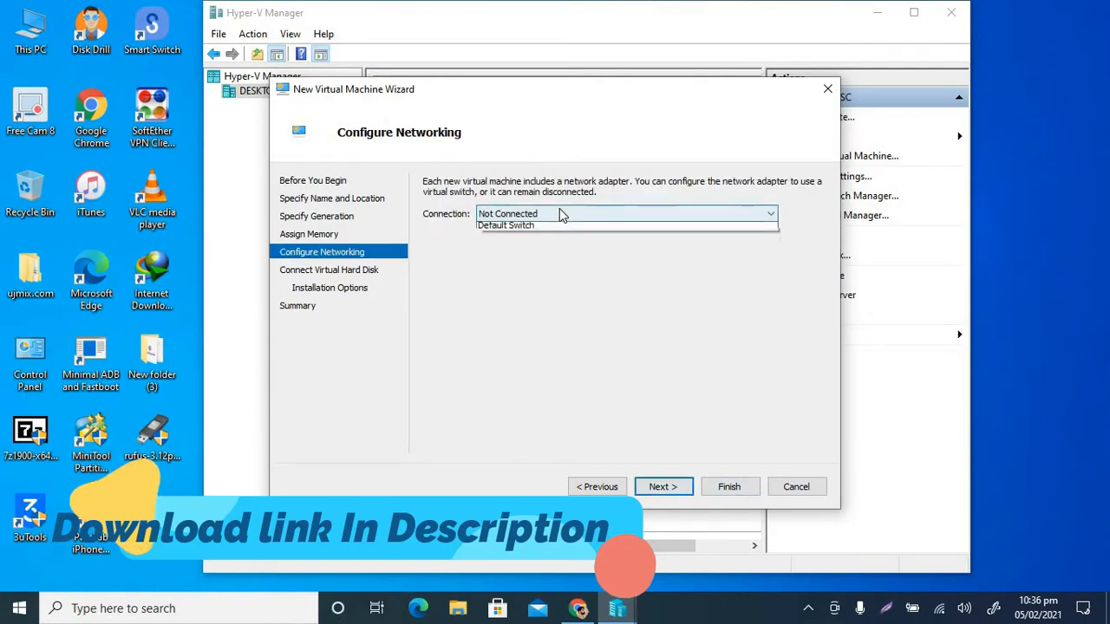
{"action": "left_click", "coordinate": [555, 239]}
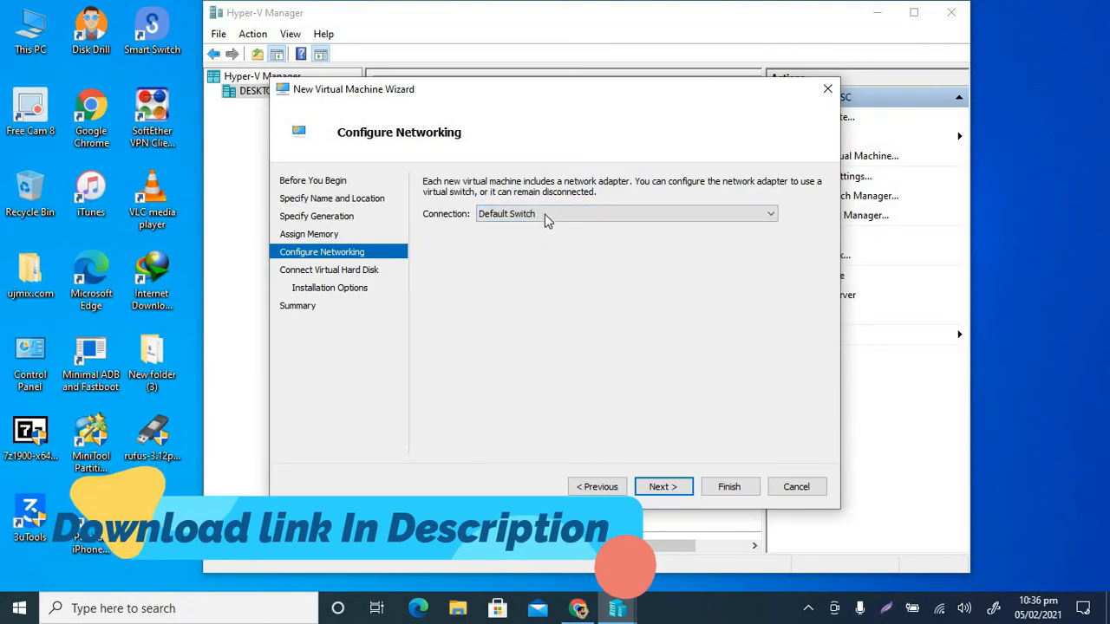
{"action": "left_click", "coordinate": [543, 215]}
{"action": "left_click", "coordinate": [573, 340]}
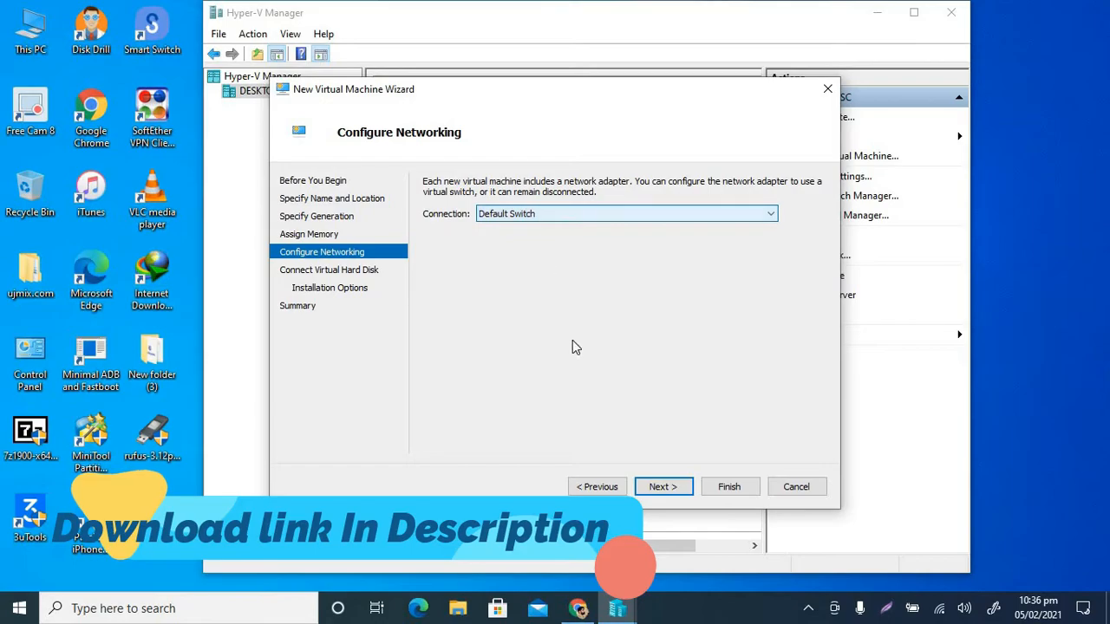
{"action": "left_click", "coordinate": [666, 489]}
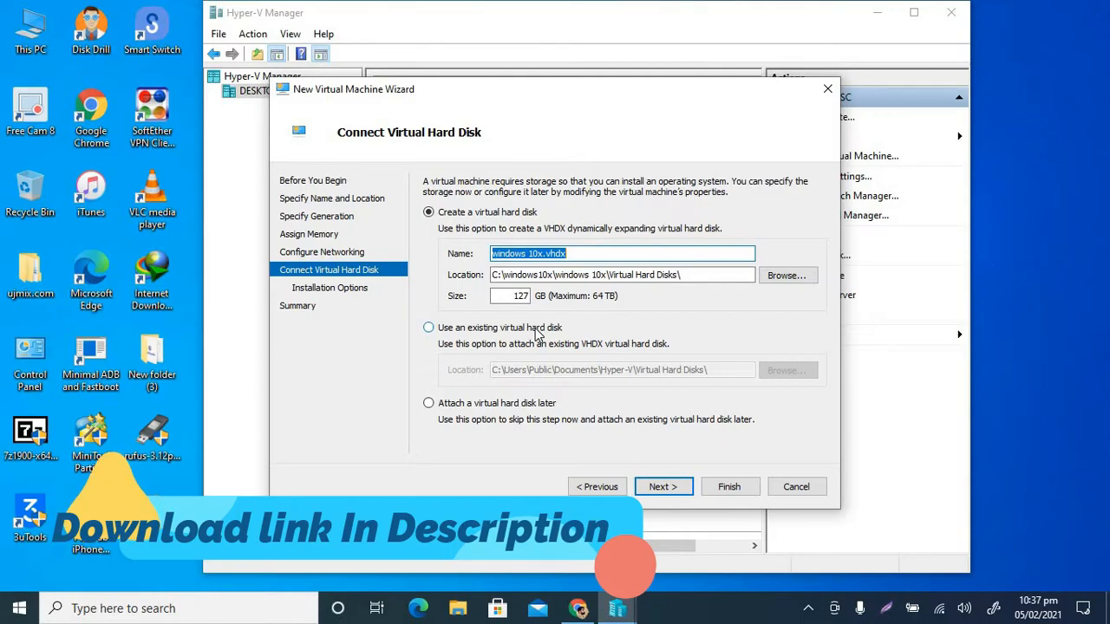
Choose to use an existing virtual hard disk and select Flash.vhdx from the FlashEmu folder in New folder (3) on the Desktop
{"action": "left_click", "coordinate": [535, 330]}
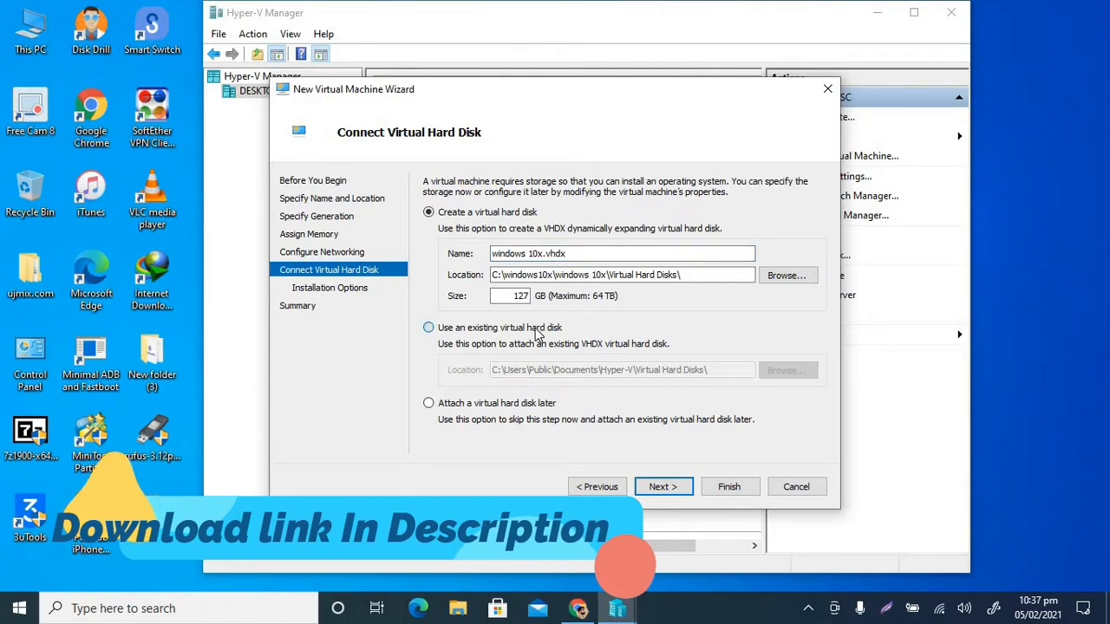
{"action": "left_click", "coordinate": [537, 334]}
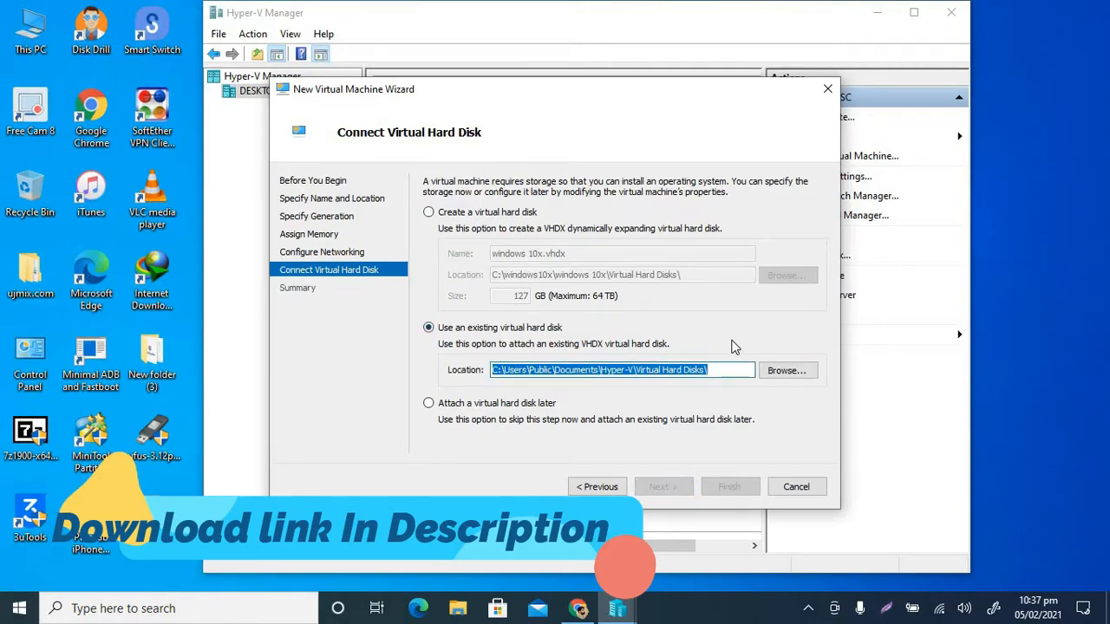
{"action": "left_click", "coordinate": [802, 372]}
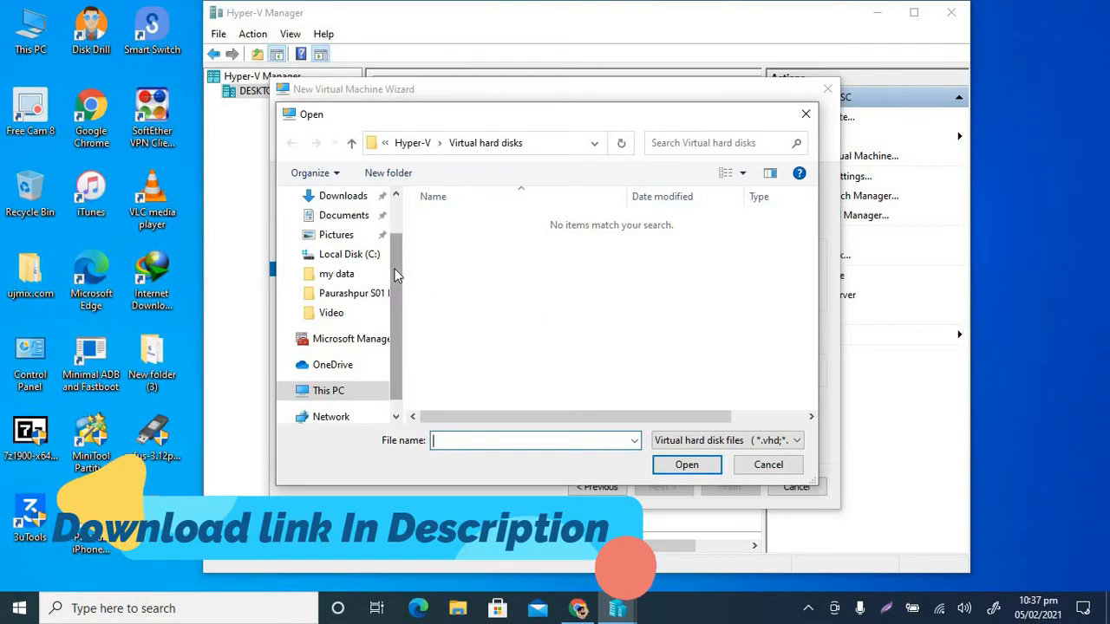
{"action": "left_click_drag", "start_coordinate": [397, 274], "coordinate": [399, 207]}
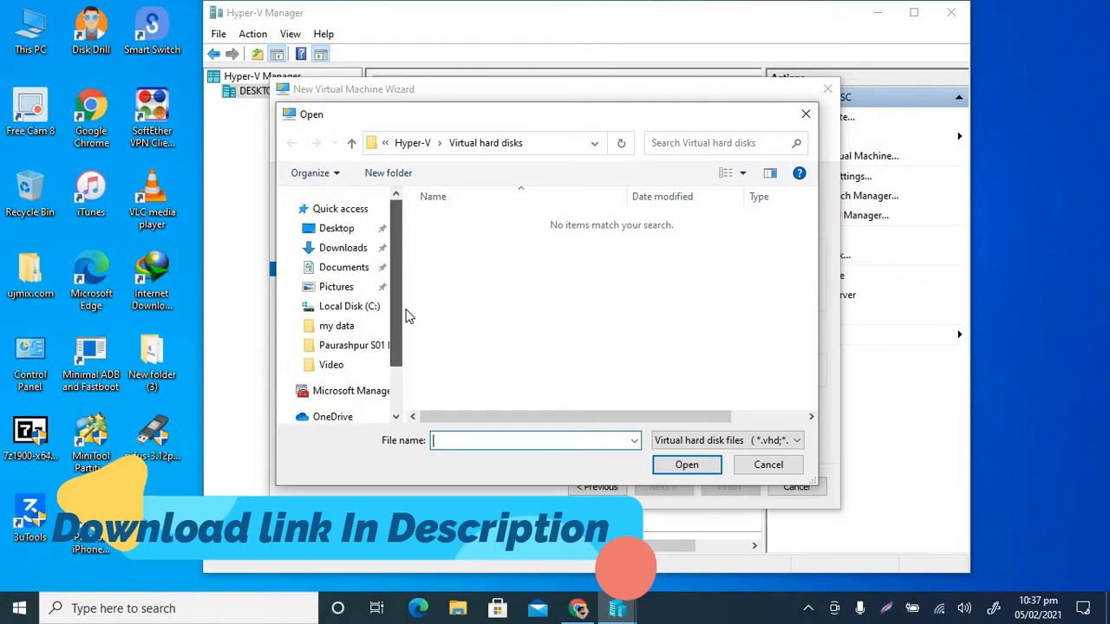
{"action": "left_click_drag", "start_coordinate": [409, 317], "coordinate": [410, 345]}
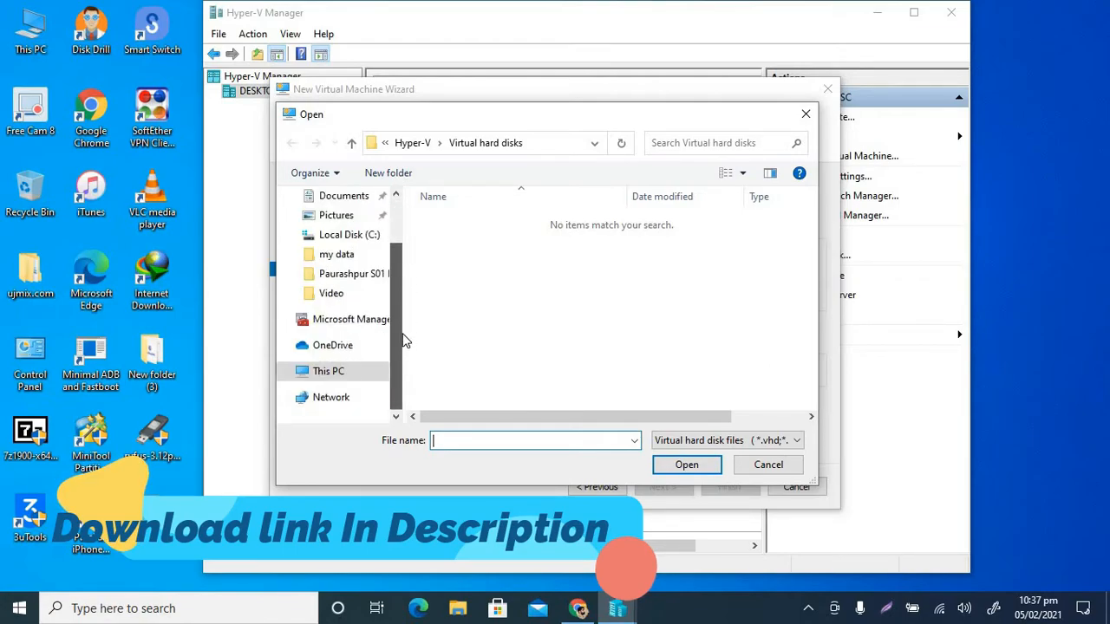
{"action": "scroll", "coordinate": [398, 254], "scroll_direction": "up", "scroll_amount": 2}
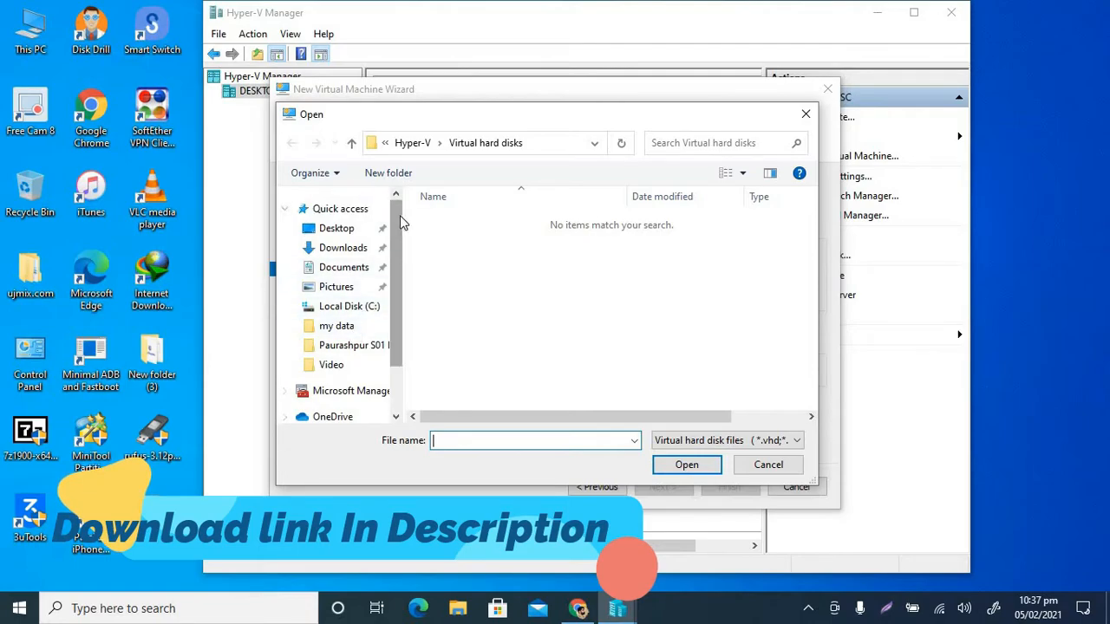
{"action": "left_click", "coordinate": [333, 231]}
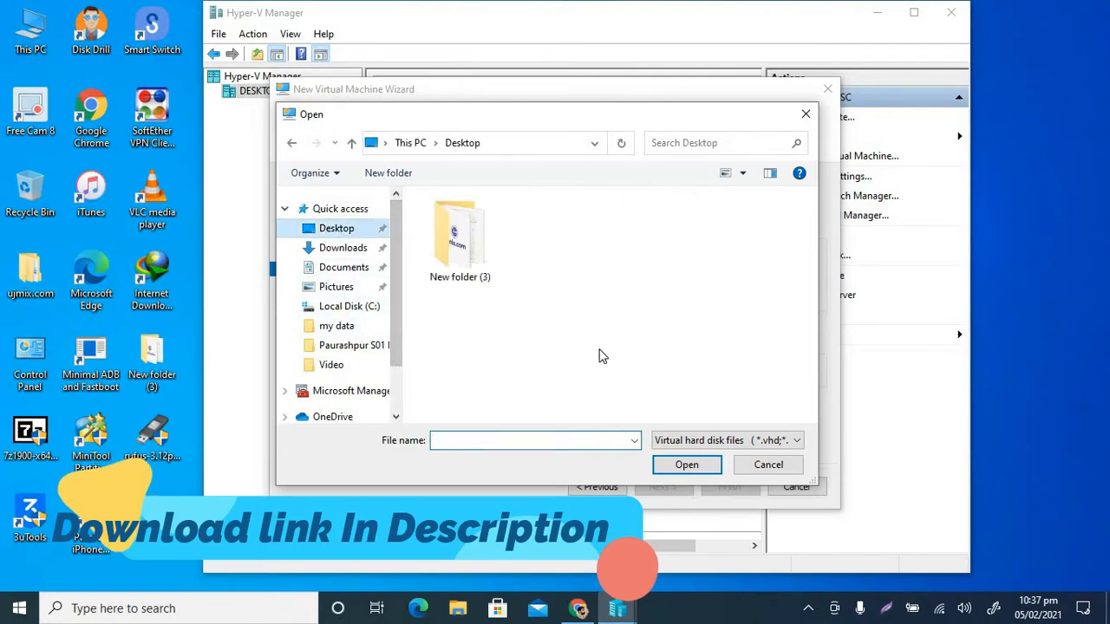
{"action": "double_click", "coordinate": [459, 250]}
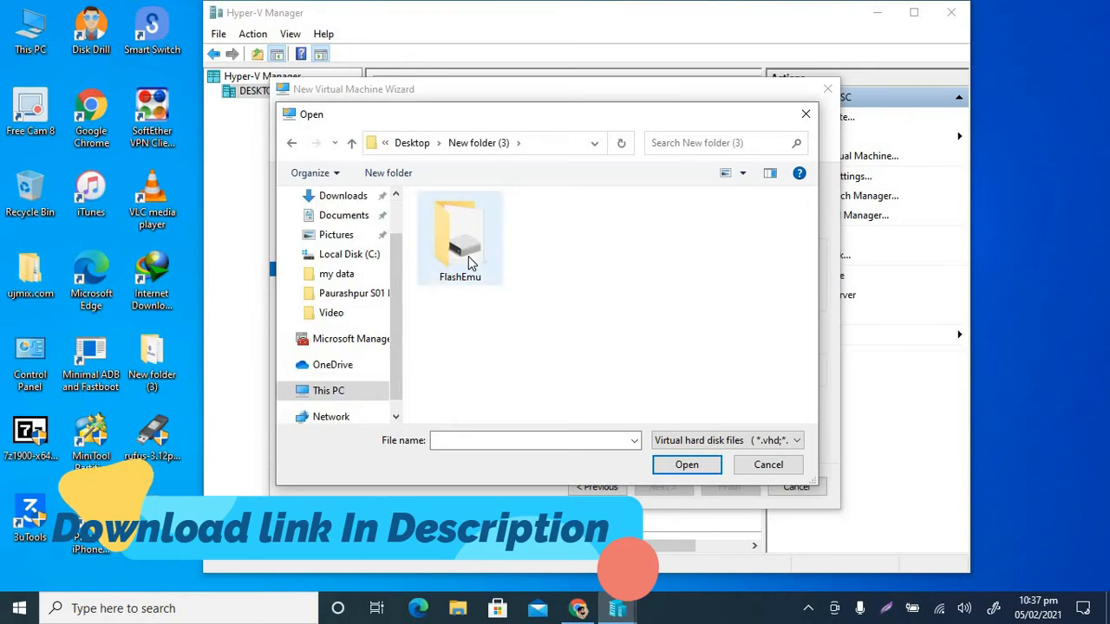
{"action": "double_click", "coordinate": [470, 263]}
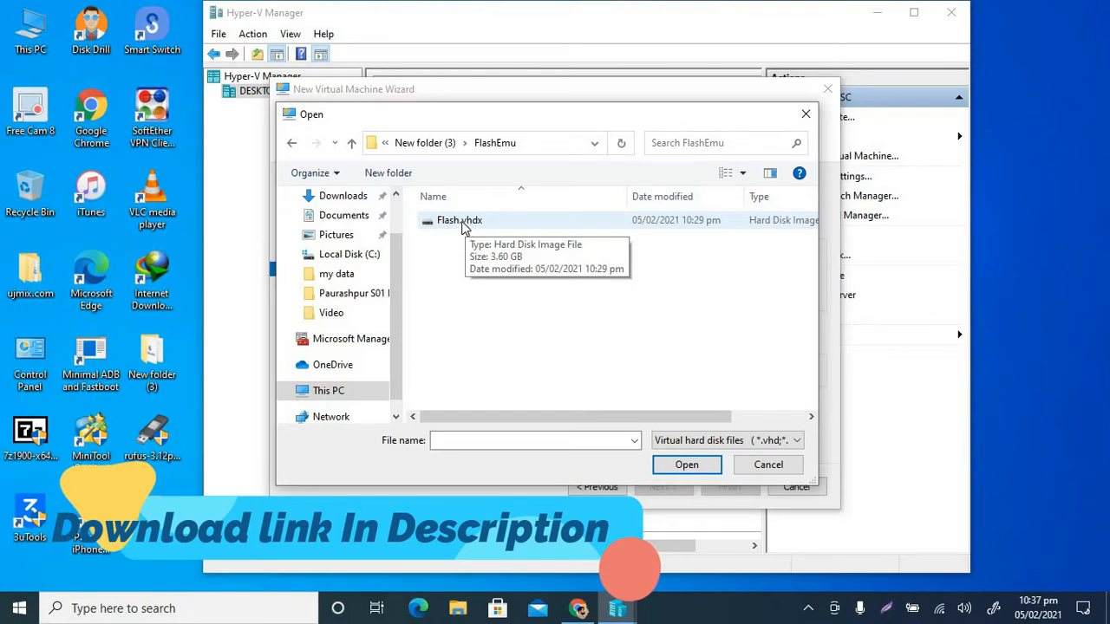
{"action": "double_click", "coordinate": [462, 222]}
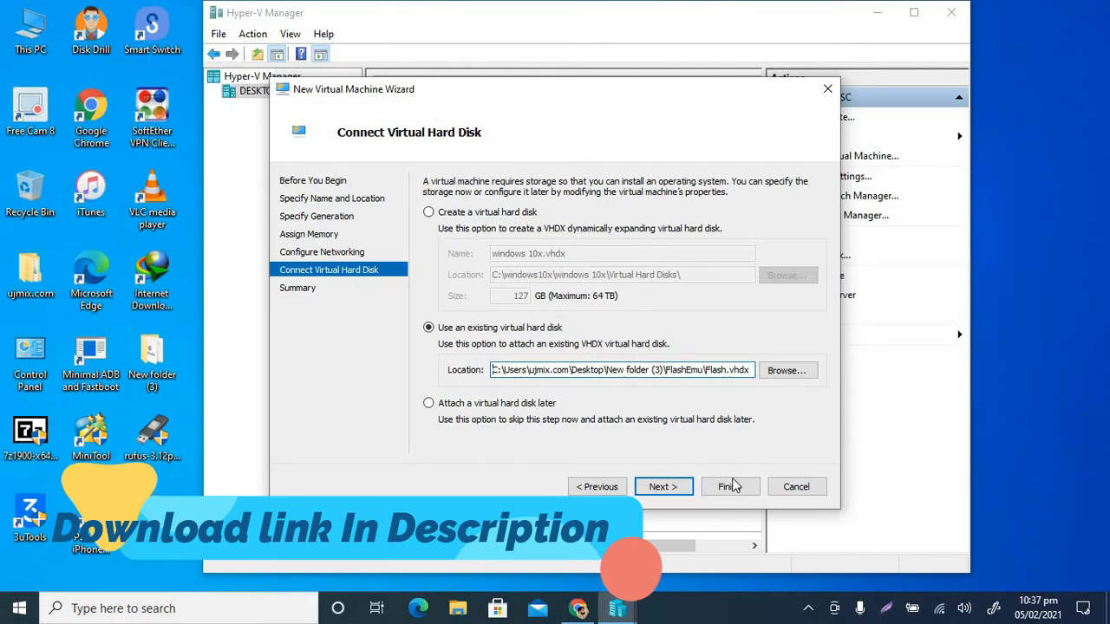
Accept the virtual hard disk, review the wizard's summary, and finish creating the virtual machine
{"action": "left_click", "coordinate": [664, 488]}
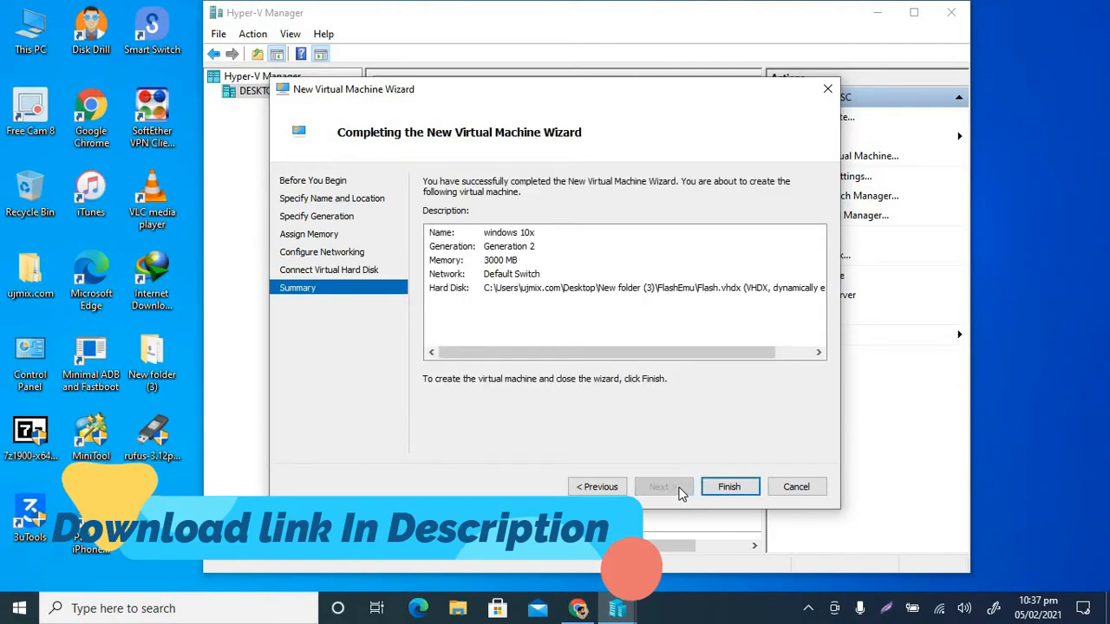
{"action": "left_click_drag", "start_coordinate": [553, 352], "coordinate": [694, 459]}
{"action": "left_click", "coordinate": [726, 487]}
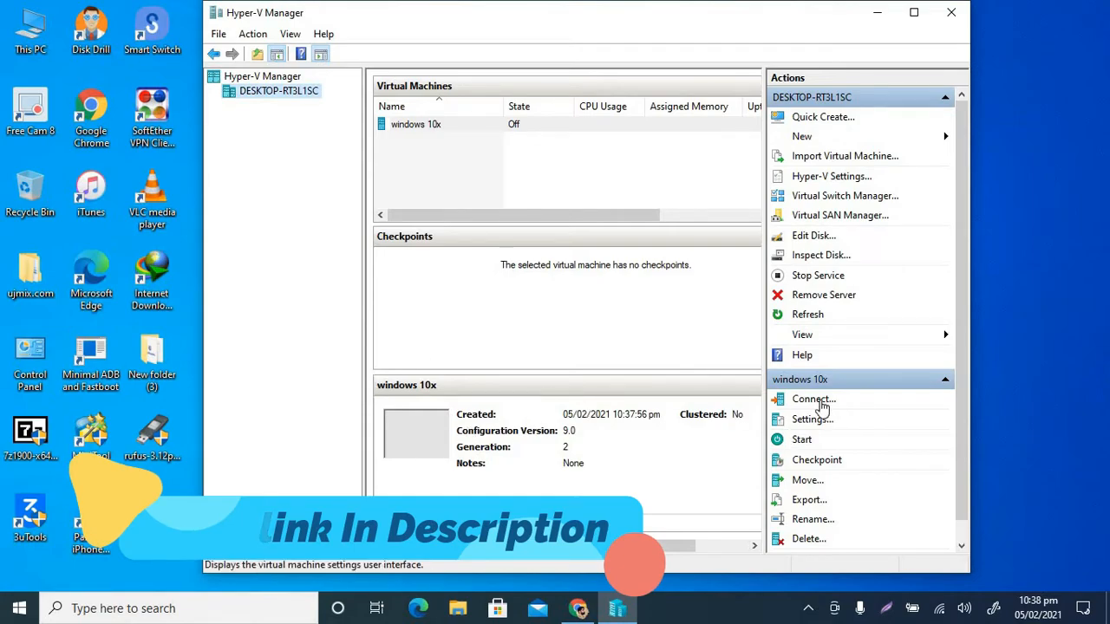
Connect to the windows 10x virtual machine, start it, and move its connection window clear of the desktop icons
{"action": "left_click", "coordinate": [441, 154]}
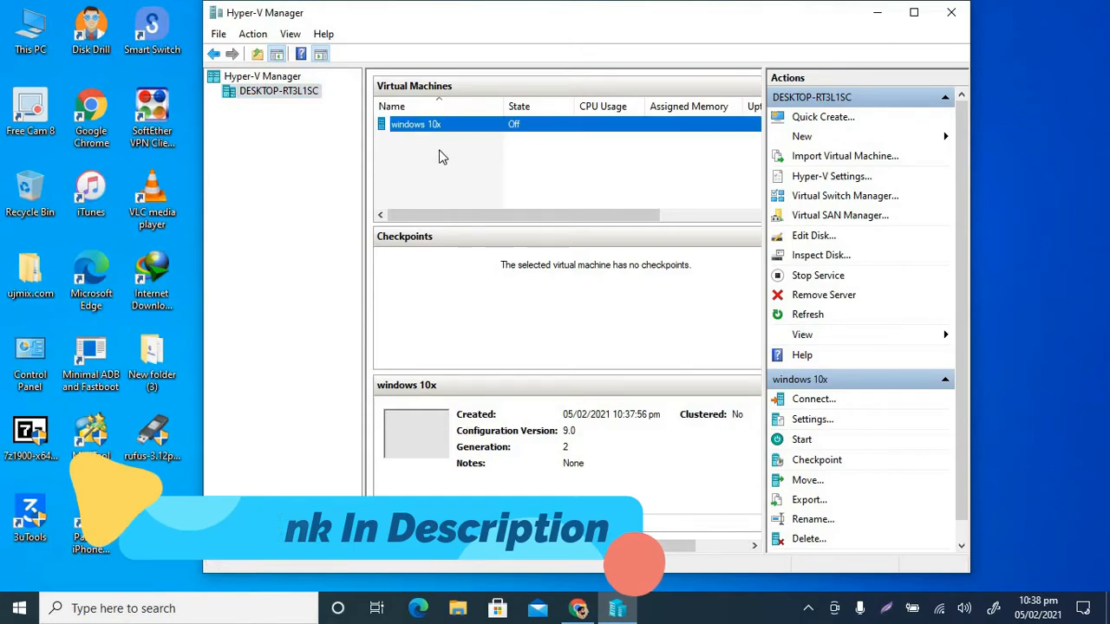
{"action": "left_click", "coordinate": [419, 128]}
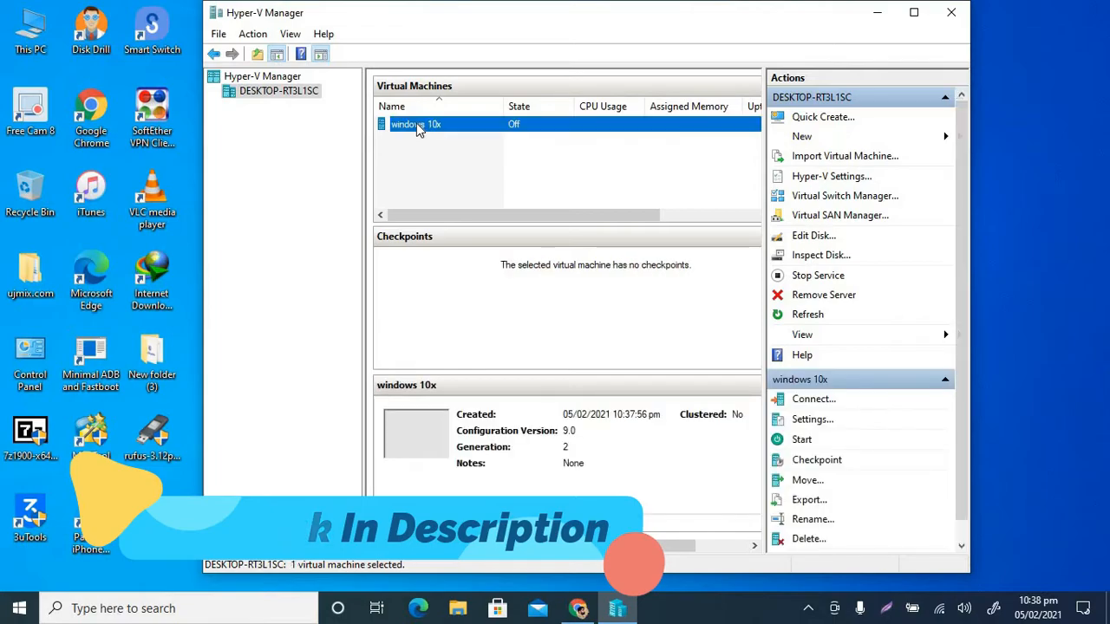
{"action": "right_click", "coordinate": [417, 126]}
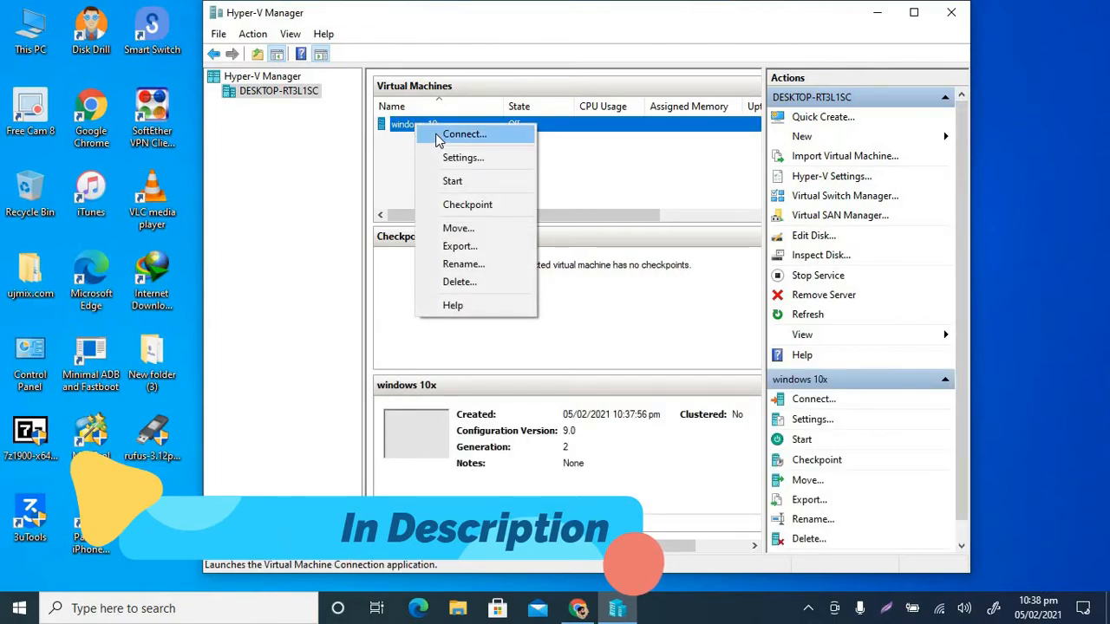
{"action": "left_click", "coordinate": [440, 141]}
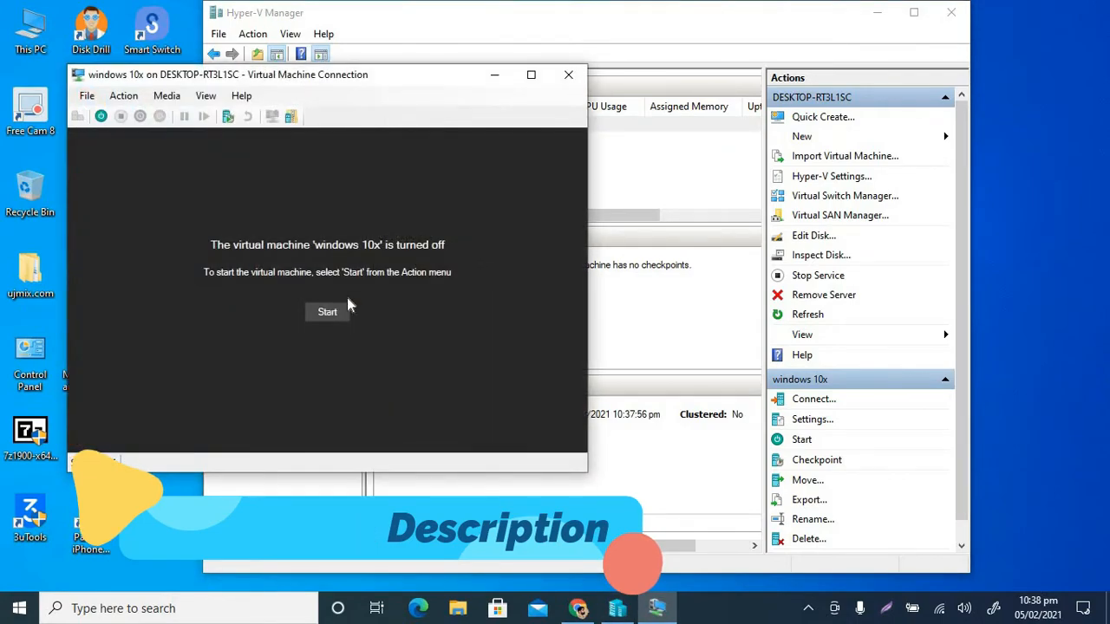
{"action": "left_click", "coordinate": [330, 317]}
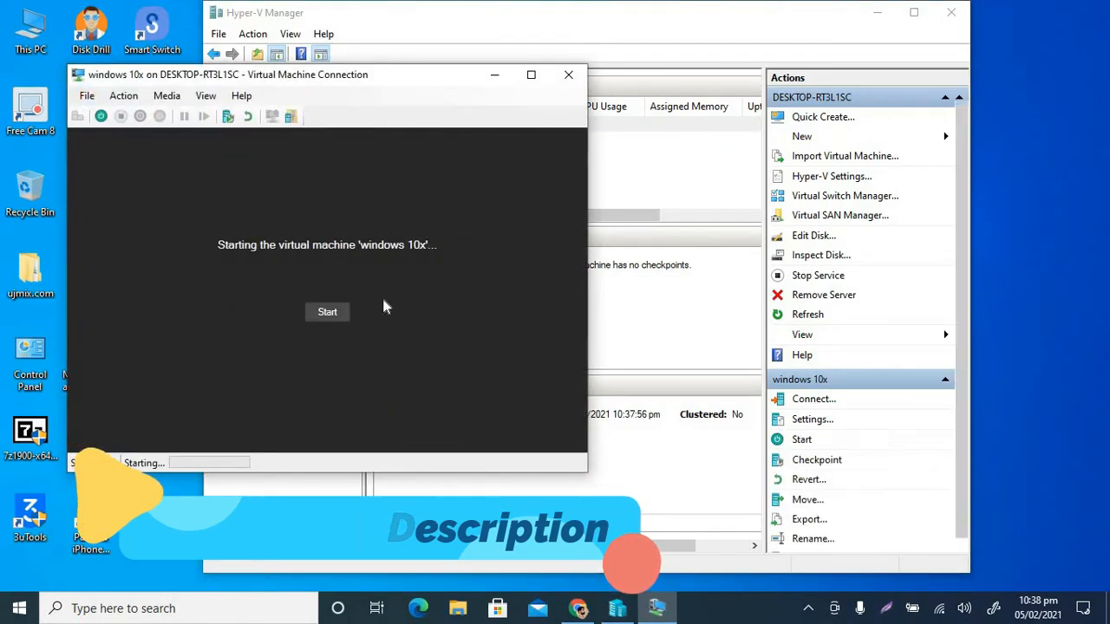
{"action": "left_click_drag", "start_coordinate": [411, 85], "coordinate": [539, 90]}
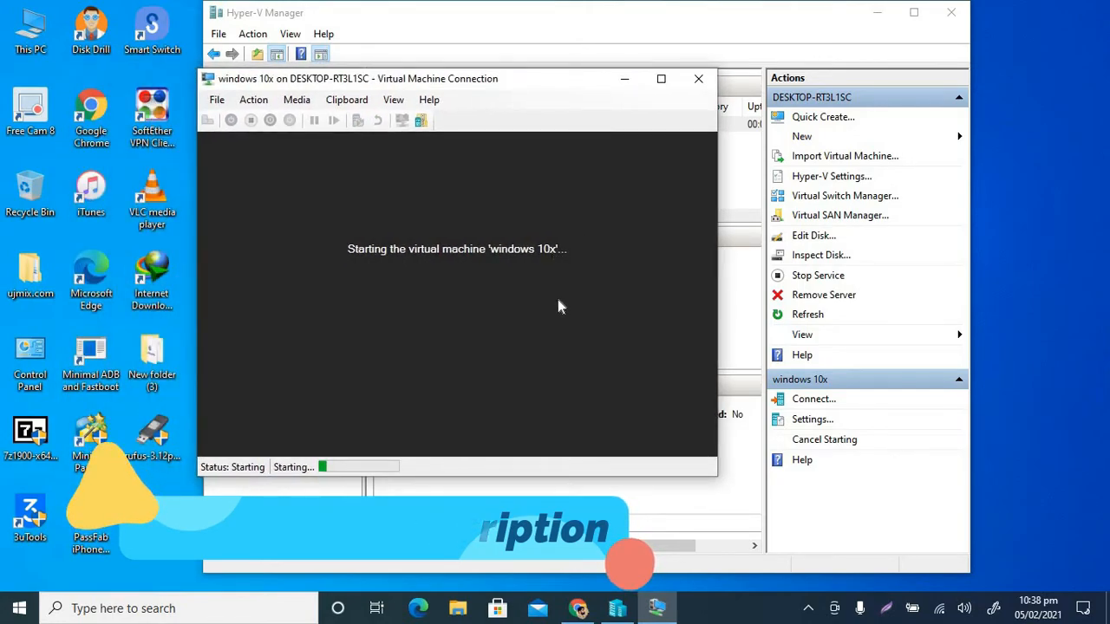
Close Google Chrome and bring up the windows 10x virtual machine connection in full screen
{"action": "right_click", "coordinate": [580, 610]}
{"action": "left_click", "coordinate": [577, 575]}
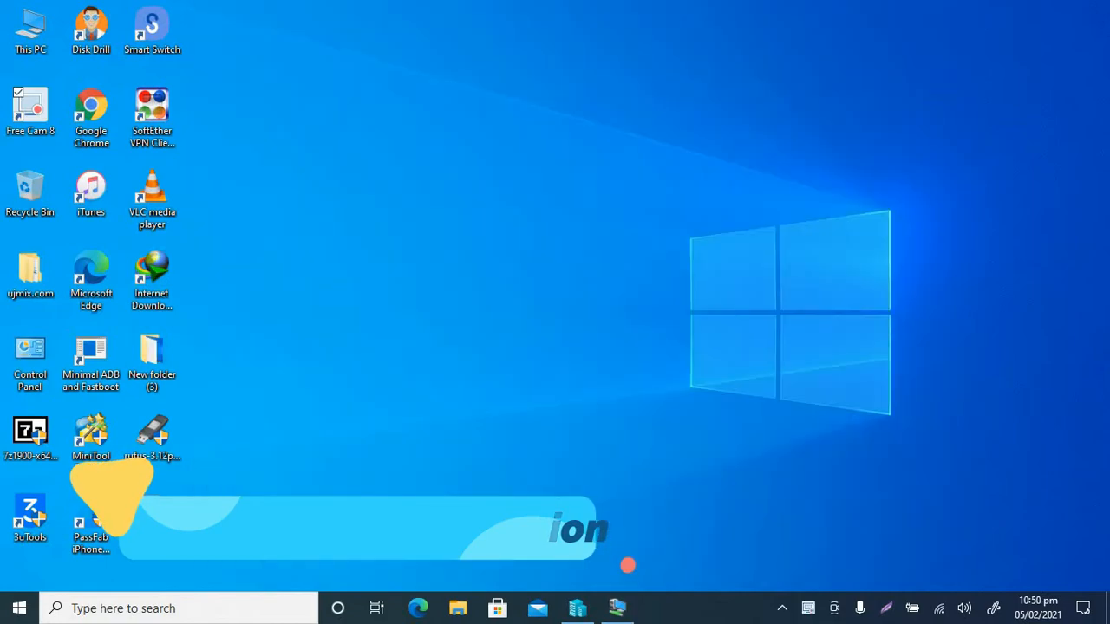
{"action": "left_click", "coordinate": [618, 610]}
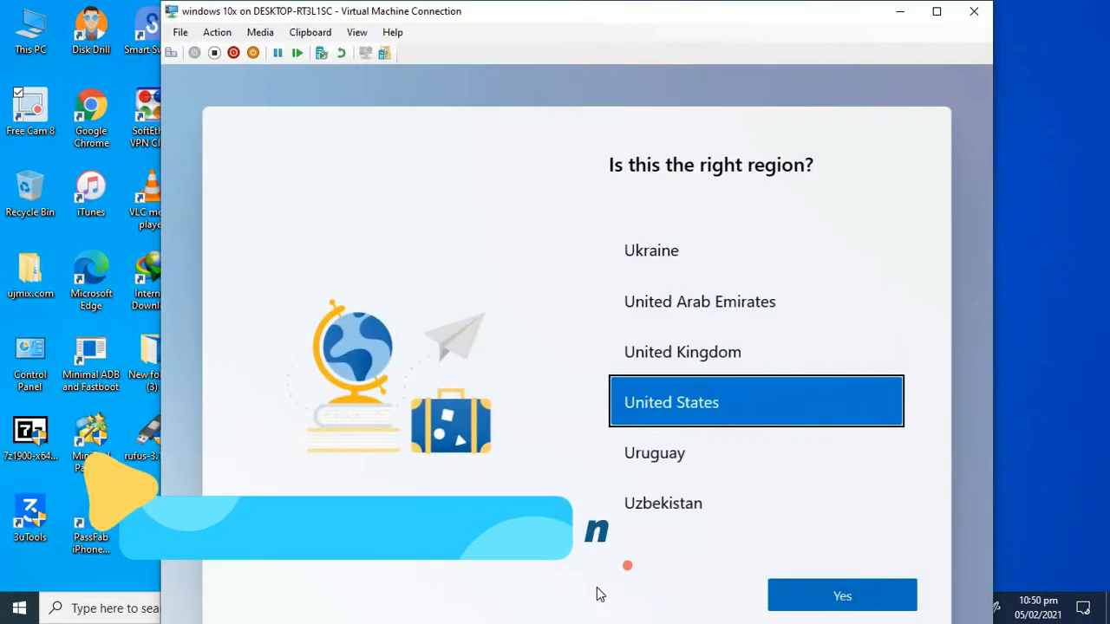
{"action": "left_click", "coordinate": [937, 12]}
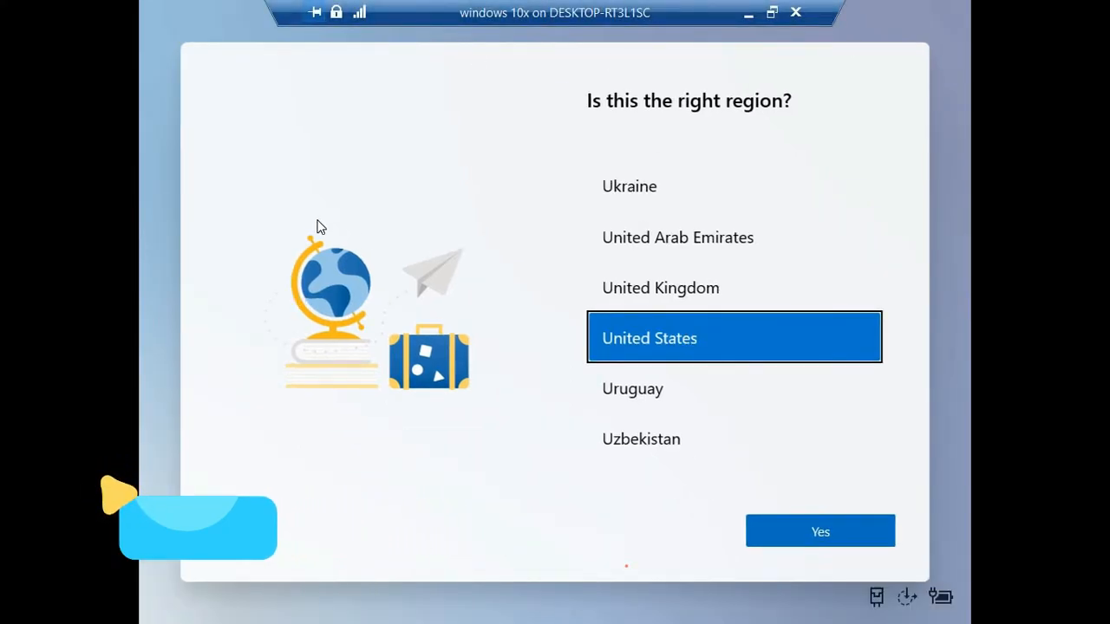
Choose a region from the Windows setup's region list and confirm it
{"action": "left_click_drag", "start_coordinate": [889, 451], "coordinate": [881, 373]}
{"action": "left_click", "coordinate": [652, 374]}
{"action": "left_click", "coordinate": [815, 532]}
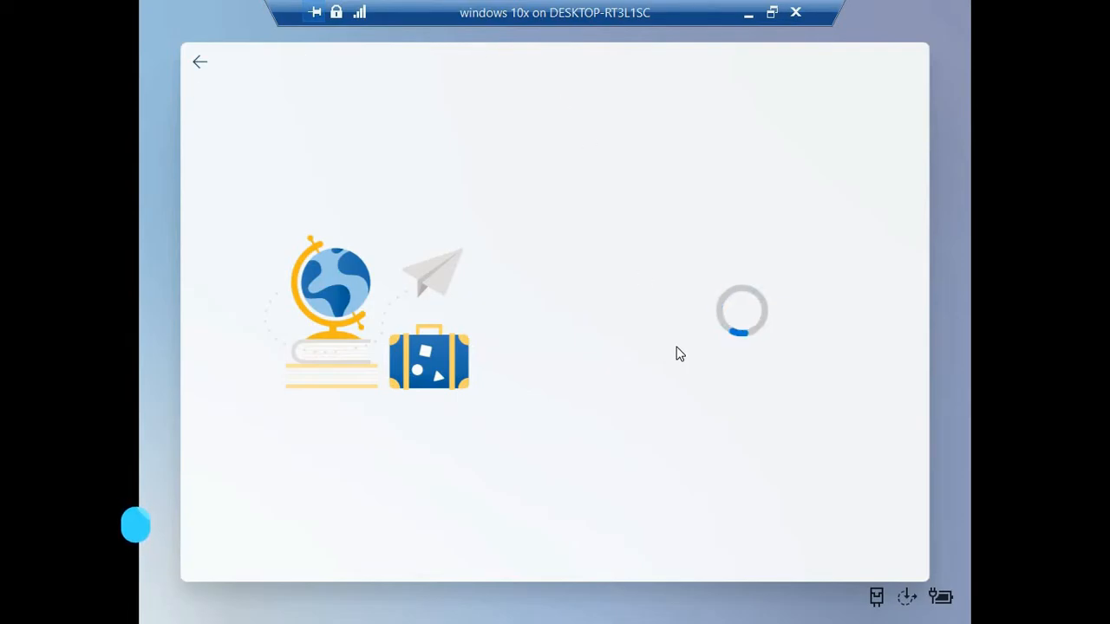
{"action": "left_click", "coordinate": [771, 12]}
{"action": "left_click_drag", "start_coordinate": [855, 16], "coordinate": [719, 17]}
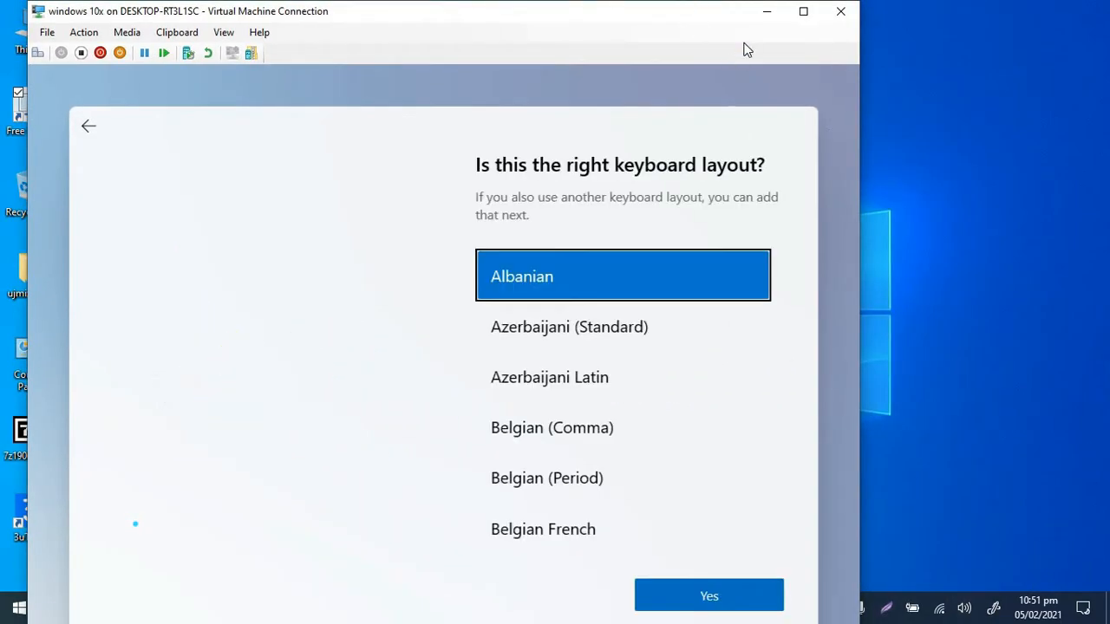
{"action": "left_click", "coordinate": [804, 10]}
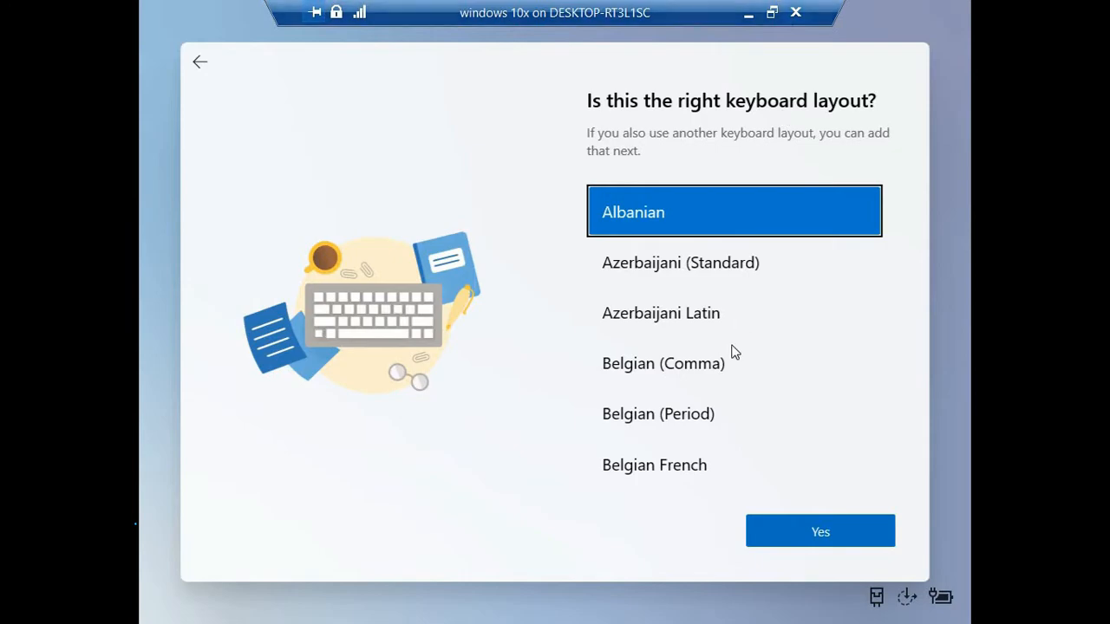
Choose United States-International as the keyboard layout, confirm it, and skip adding a second keyboard layout
{"action": "left_click_drag", "start_coordinate": [891, 209], "coordinate": [887, 249]}
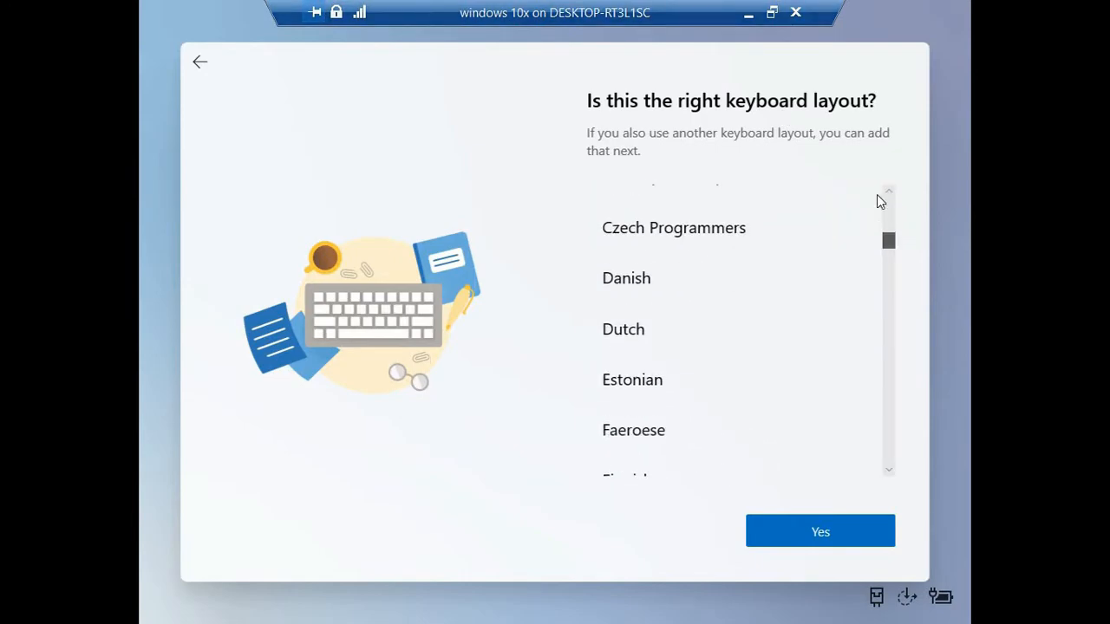
{"action": "scroll", "coordinate": [877, 201], "scroll_direction": "up", "scroll_amount": 5}
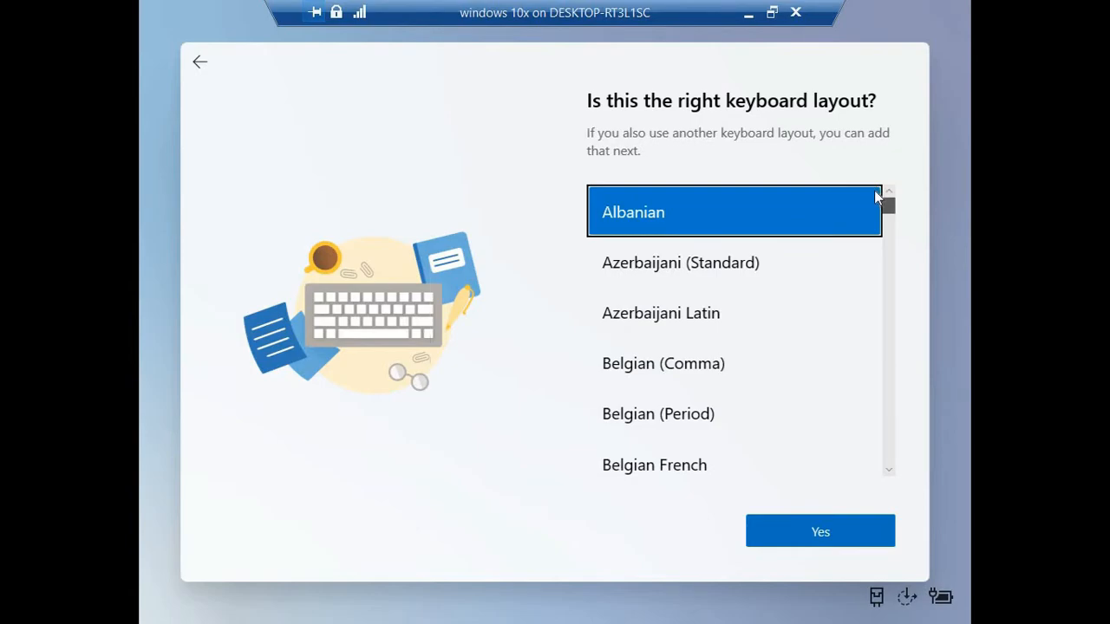
{"action": "scroll", "coordinate": [867, 277], "scroll_direction": "down", "scroll_amount": 10}
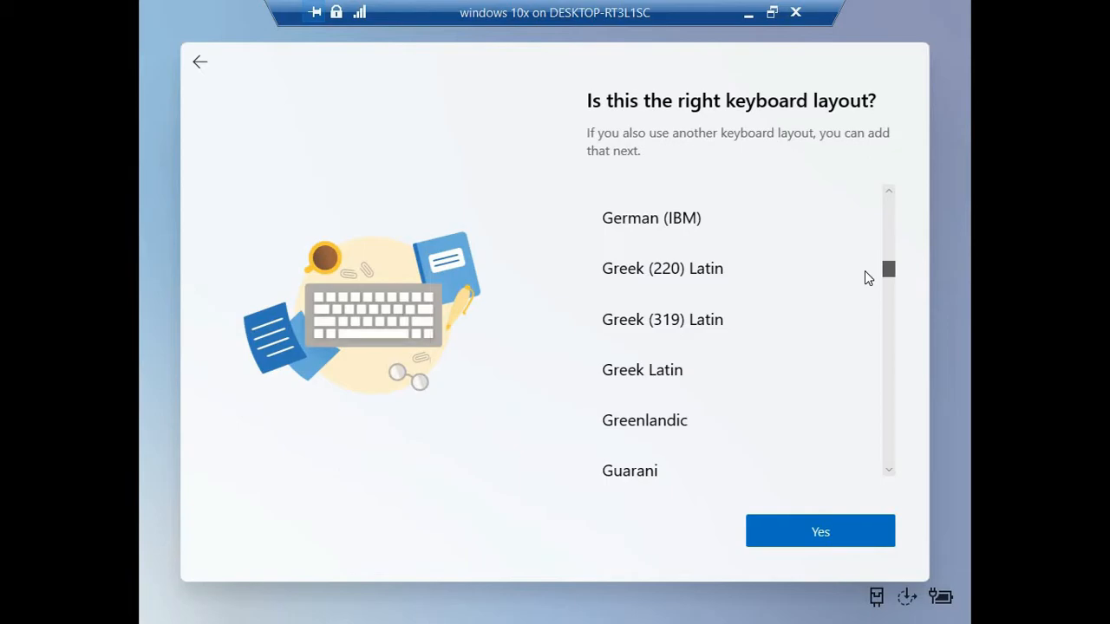
{"action": "scroll", "coordinate": [865, 280], "scroll_direction": "down", "scroll_amount": 2}
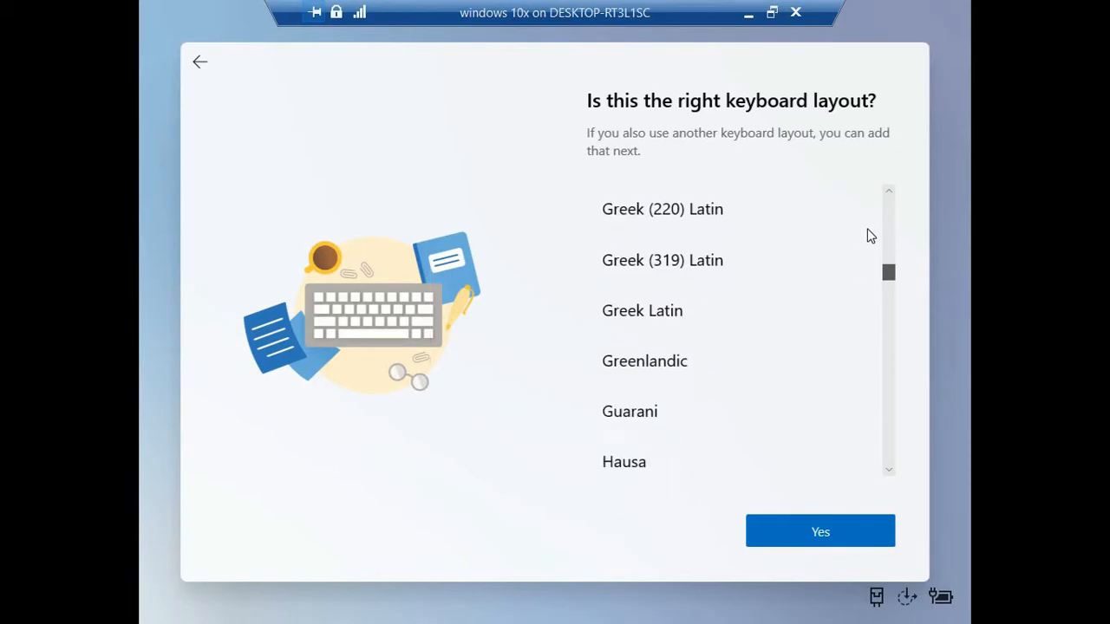
{"action": "scroll", "coordinate": [868, 217], "scroll_direction": "up", "scroll_amount": 12}
{"action": "scroll", "coordinate": [865, 376], "scroll_direction": "down", "scroll_amount": 15}
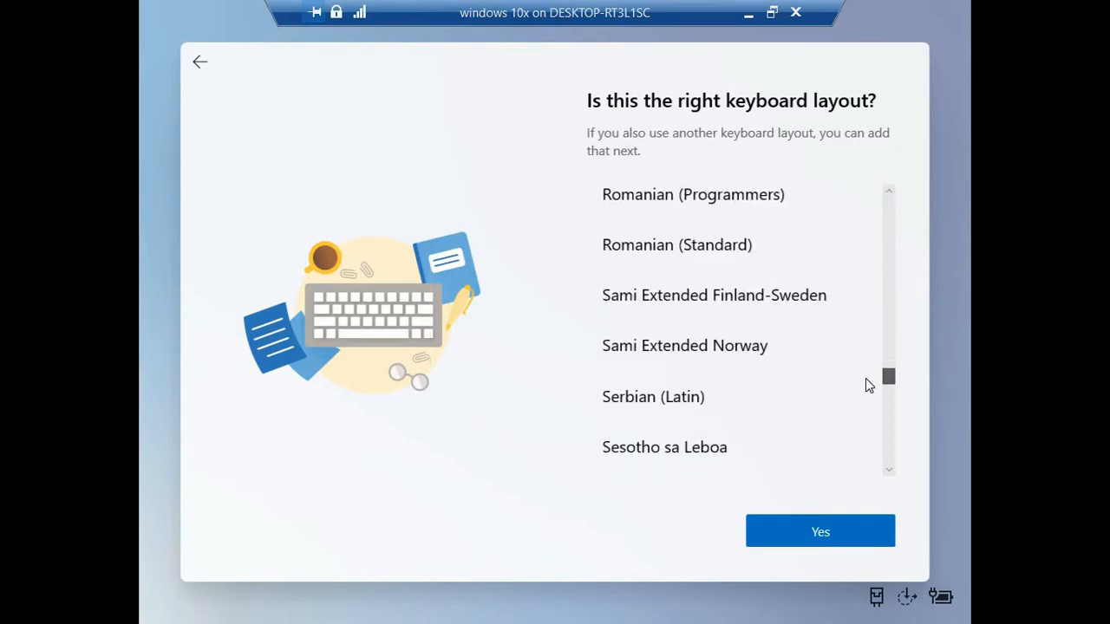
{"action": "scroll", "coordinate": [865, 433], "scroll_direction": "down", "scroll_amount": 15}
{"action": "scroll", "coordinate": [863, 446], "scroll_direction": "up", "scroll_amount": 2}
{"action": "scroll", "coordinate": [864, 452], "scroll_direction": "down", "scroll_amount": 3}
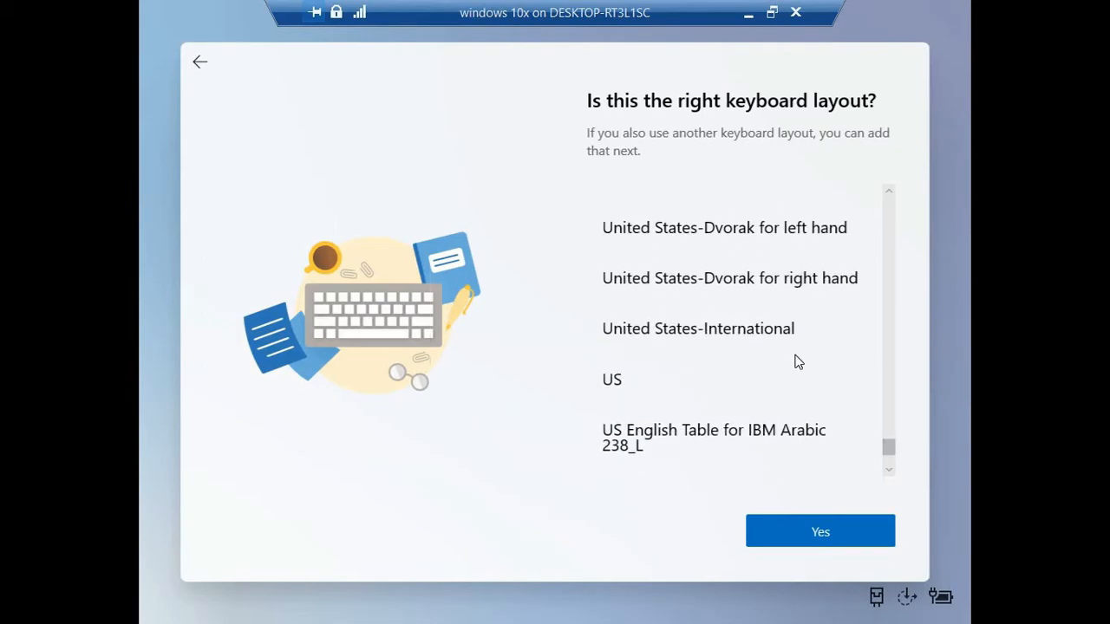
{"action": "left_click", "coordinate": [748, 328]}
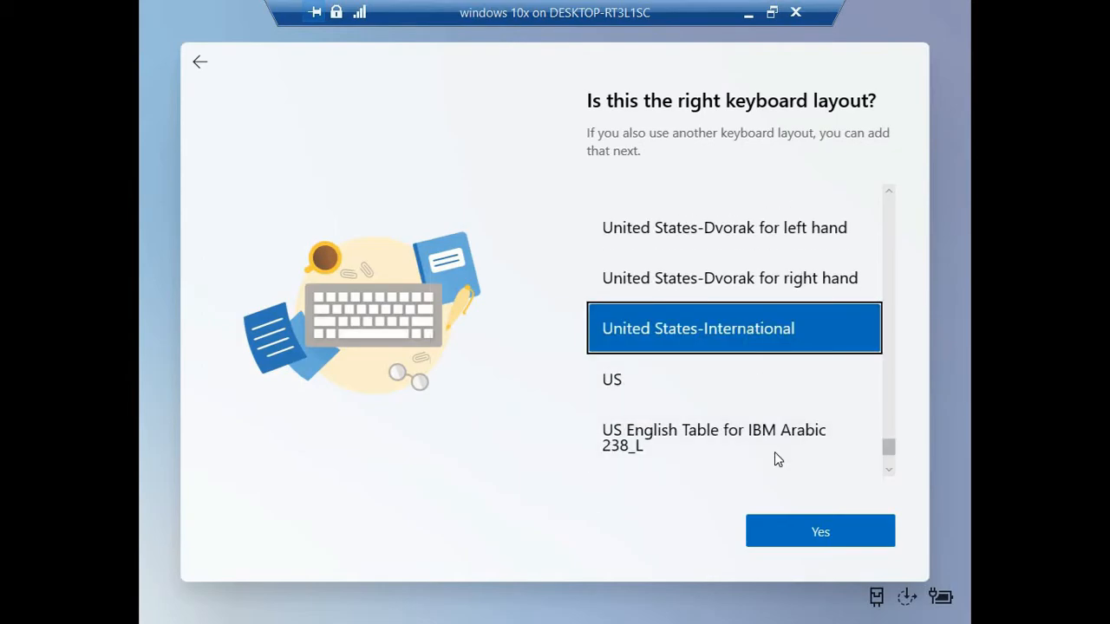
{"action": "left_click", "coordinate": [795, 533]}
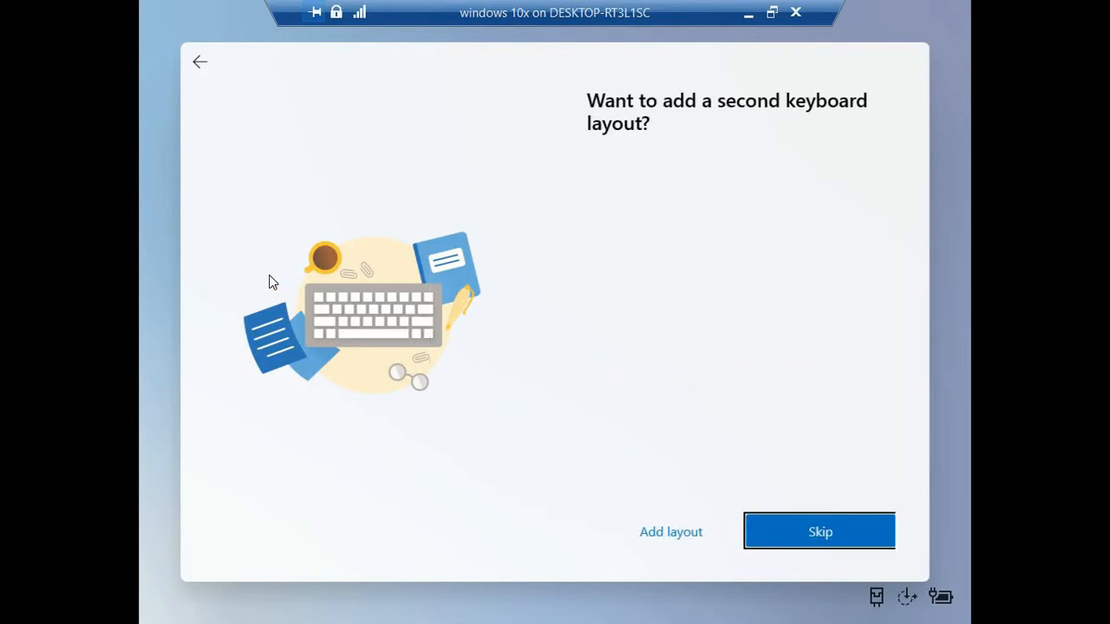
{"action": "left_click", "coordinate": [785, 524]}
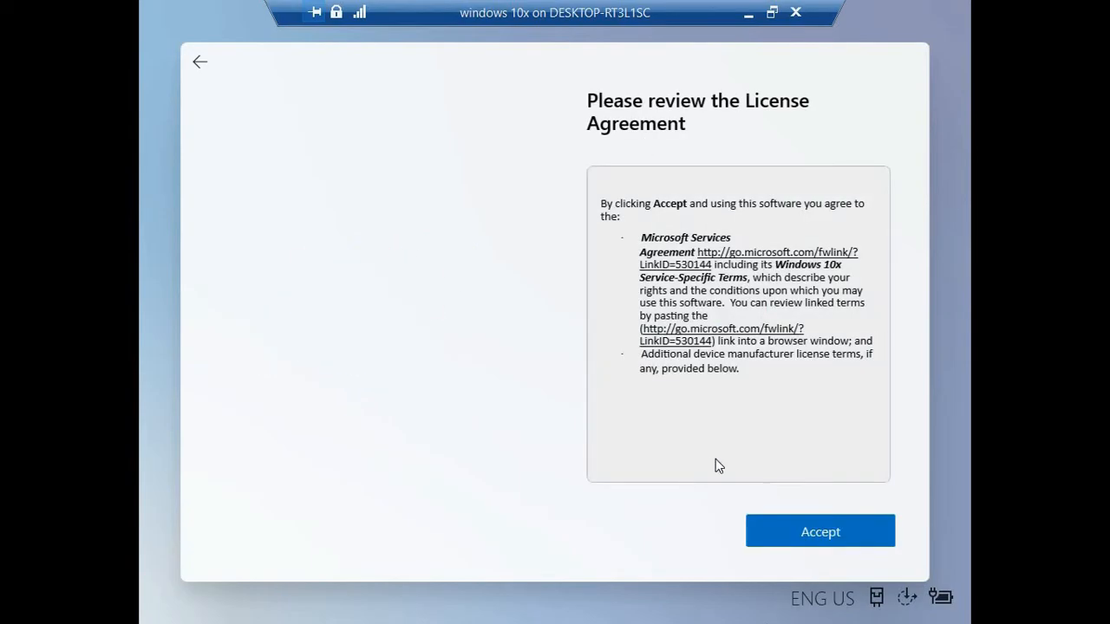
Accept the License Agreement and choose to set up the device for personal use, continuing to the Microsoft sign-in page
{"action": "left_click", "coordinate": [803, 541]}
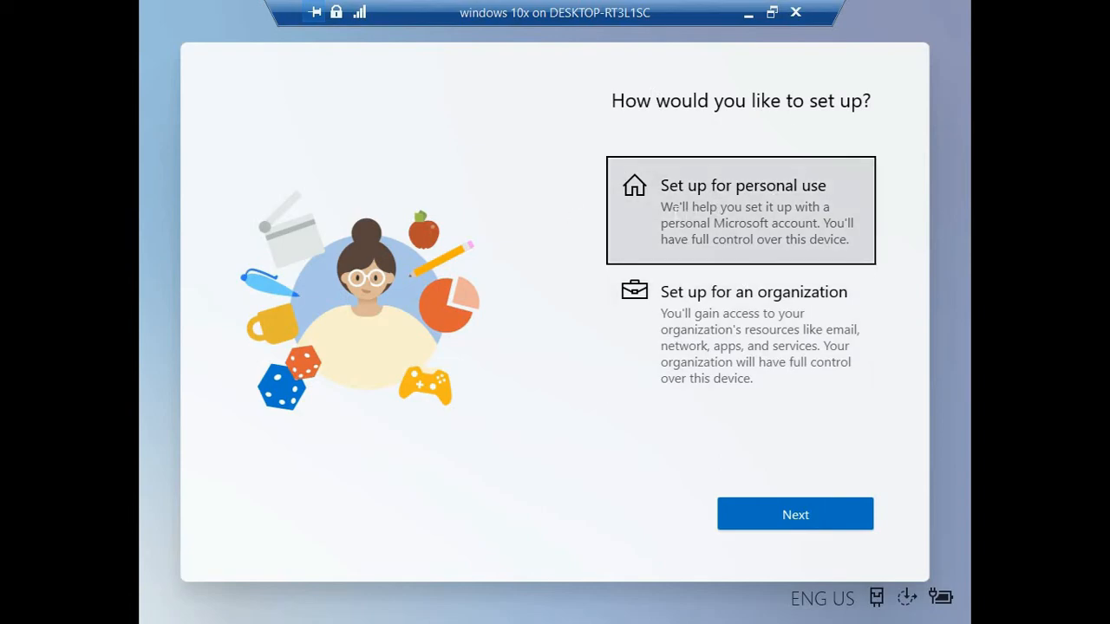
{"action": "left_click", "coordinate": [676, 211]}
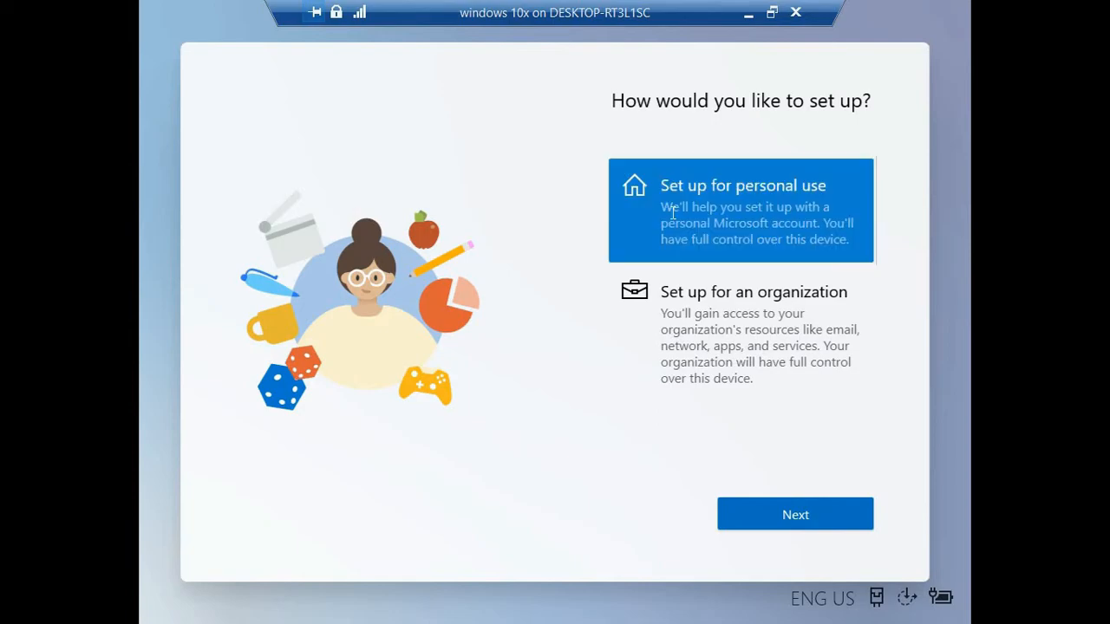
{"action": "left_click", "coordinate": [799, 514]}
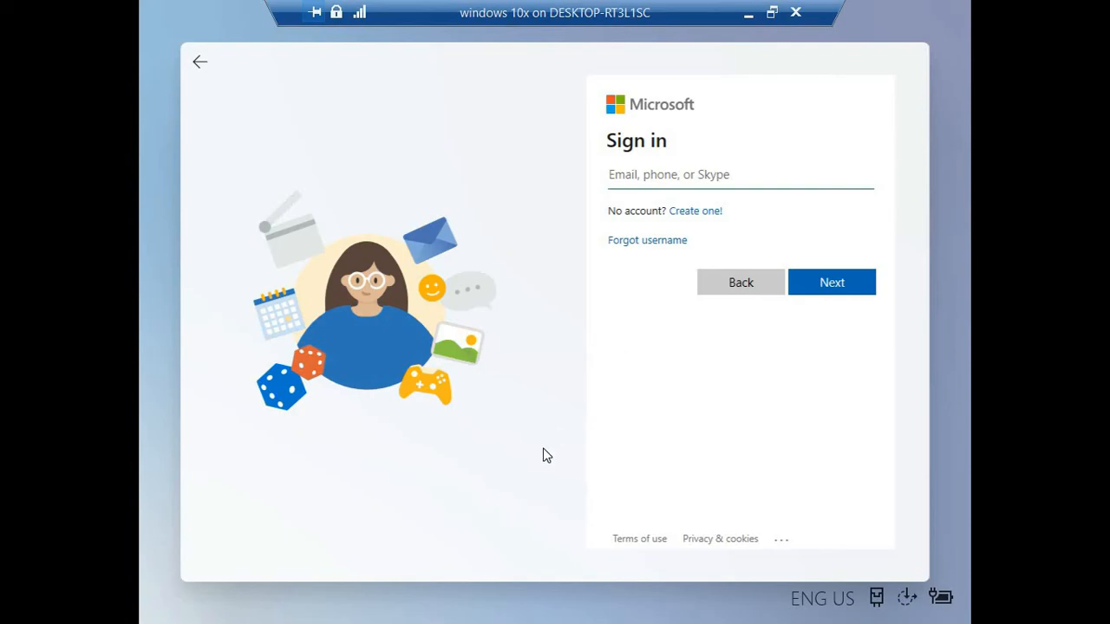
Take the windows 10x virtual machine connection out of full screen and minimize its window to show the host desktop
{"action": "left_click", "coordinate": [772, 12]}
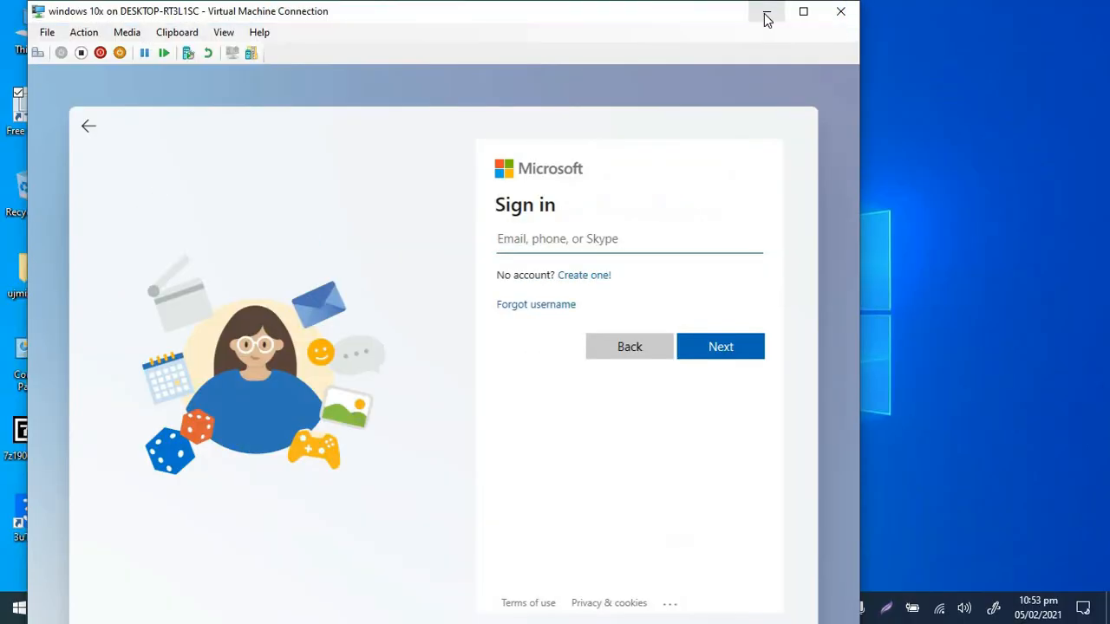
{"action": "left_click", "coordinate": [928, 490]}
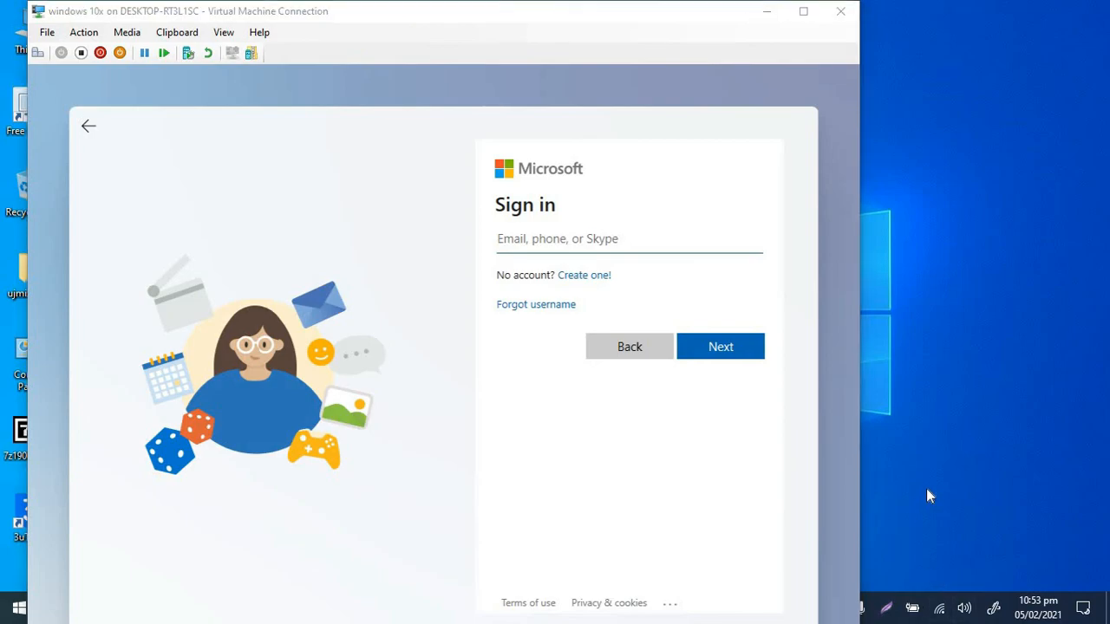
{"action": "left_click", "coordinate": [767, 12]}
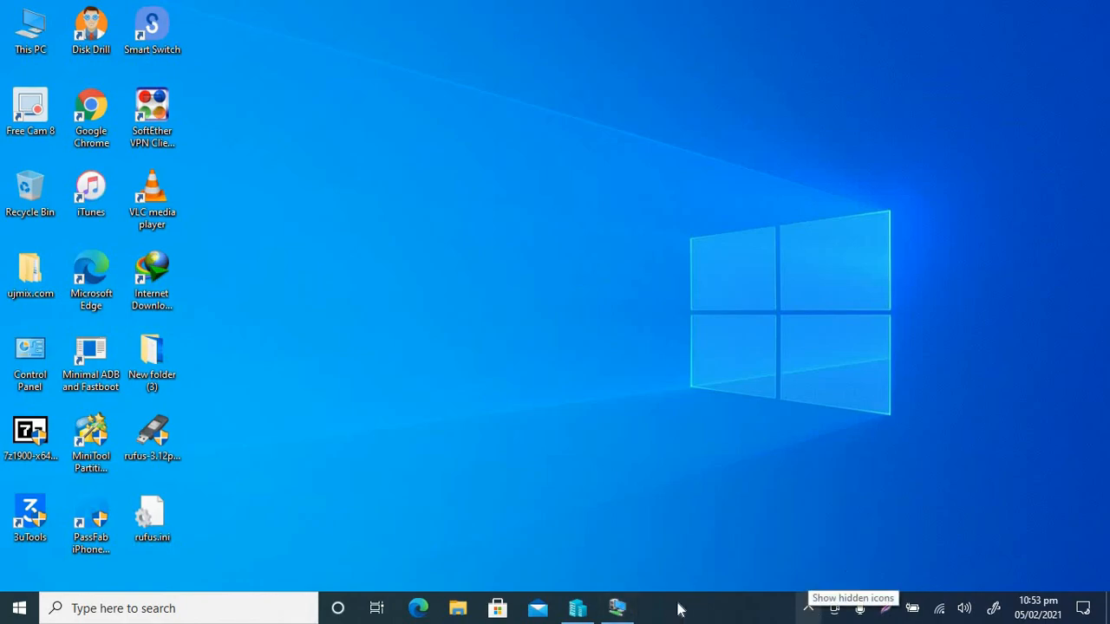
{"action": "left_click", "coordinate": [808, 608]}
{"action": "right_click", "coordinate": [842, 576]}
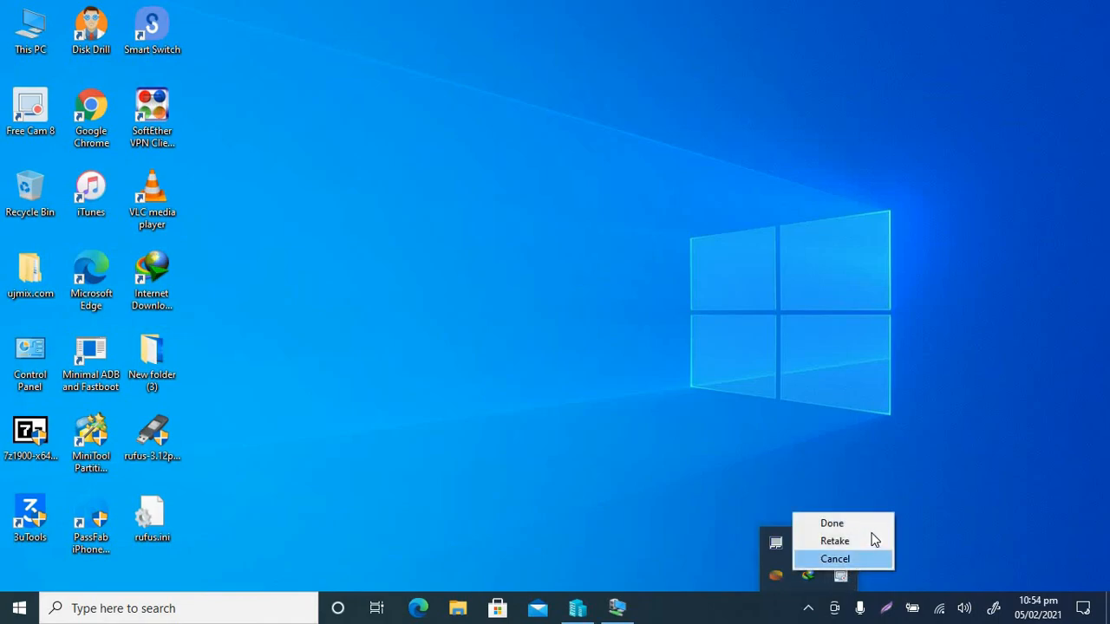